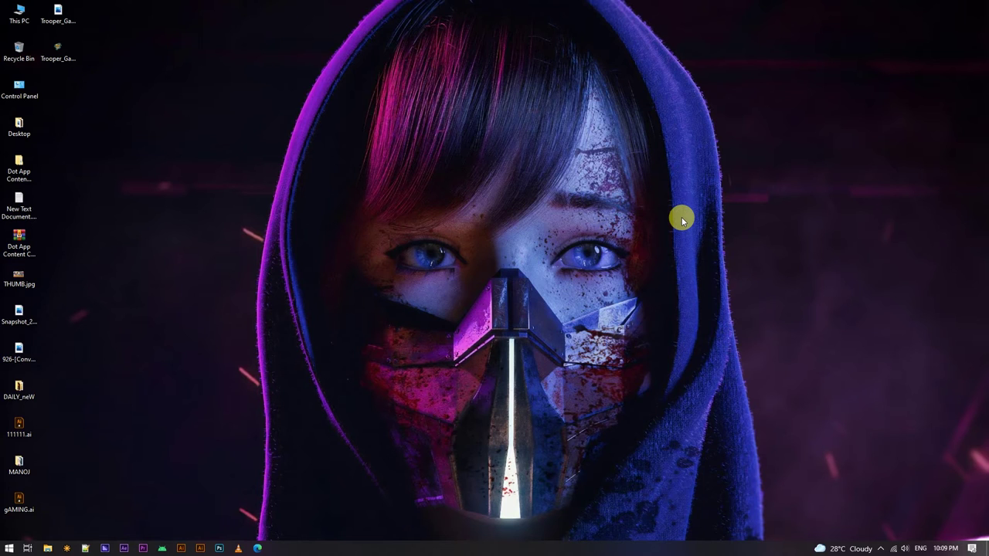
Refresh the desktop repeatedly, about ten times in a row.
right_click(485, 195)
left_click(505, 224)
right_click(502, 211)
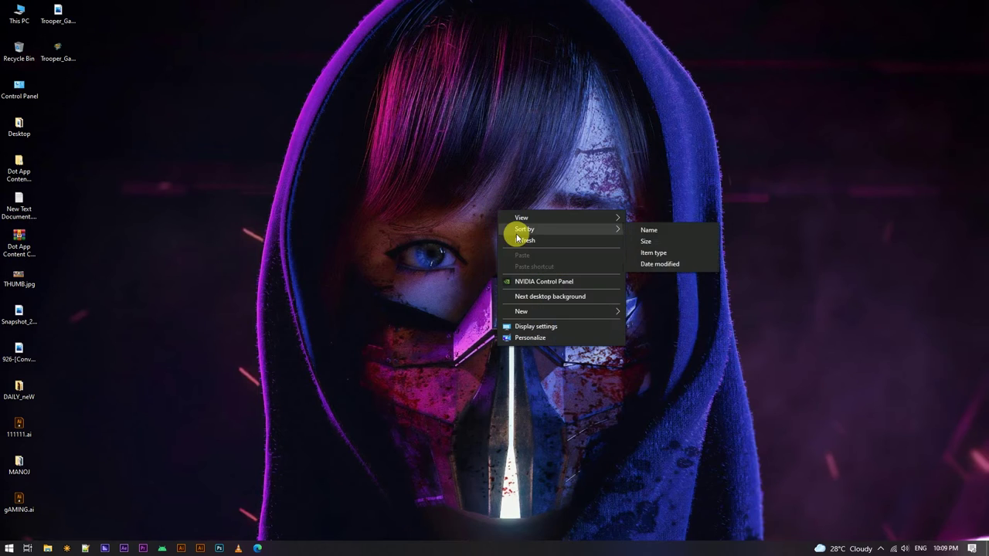
left_click(517, 239)
right_click(494, 203)
left_click(510, 232)
right_click(490, 206)
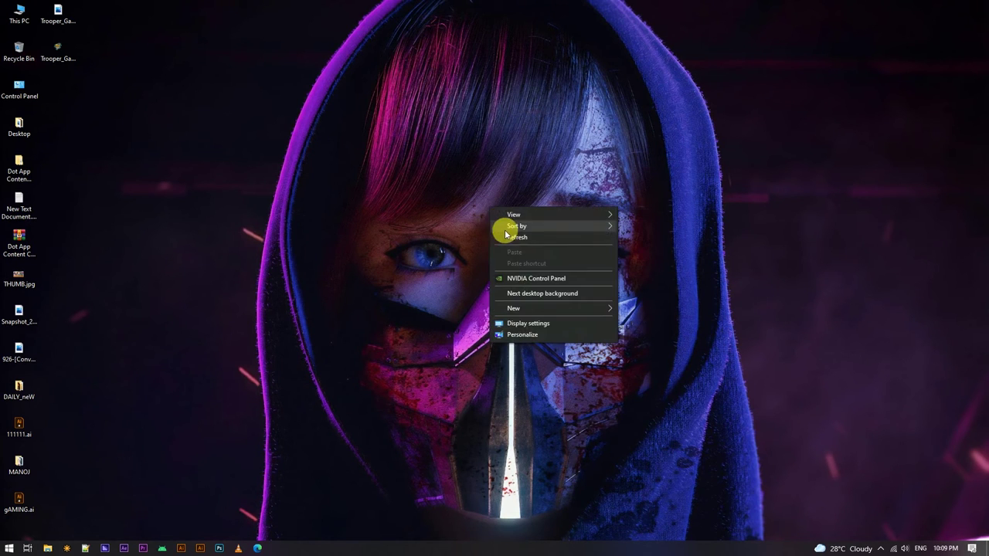
left_click(506, 235)
right_click(494, 210)
left_click(507, 236)
right_click(500, 221)
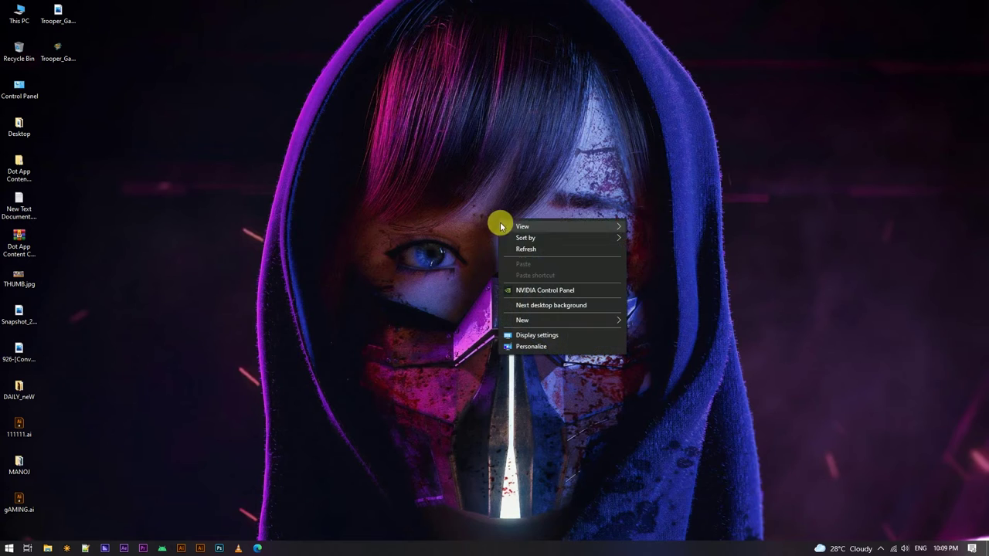
left_click(544, 248)
right_click(487, 210)
left_click(504, 235)
right_click(493, 209)
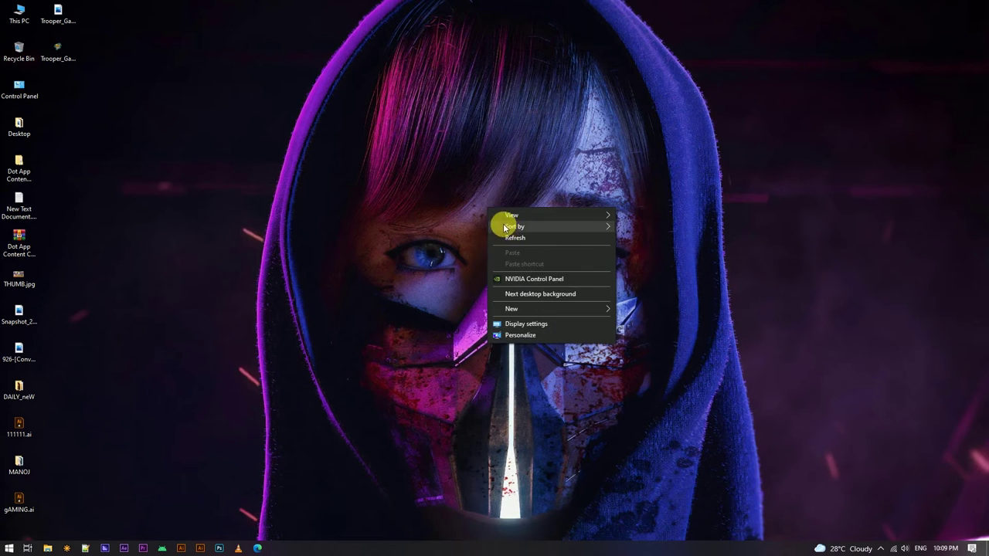
left_click(506, 236)
right_click(492, 208)
left_click(511, 237)
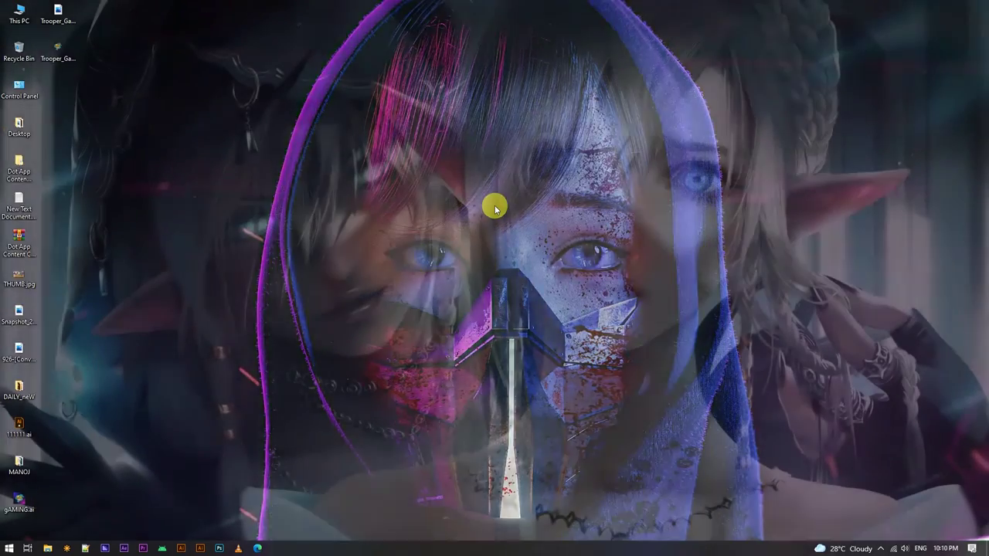
right_click(494, 206)
left_click(513, 236)
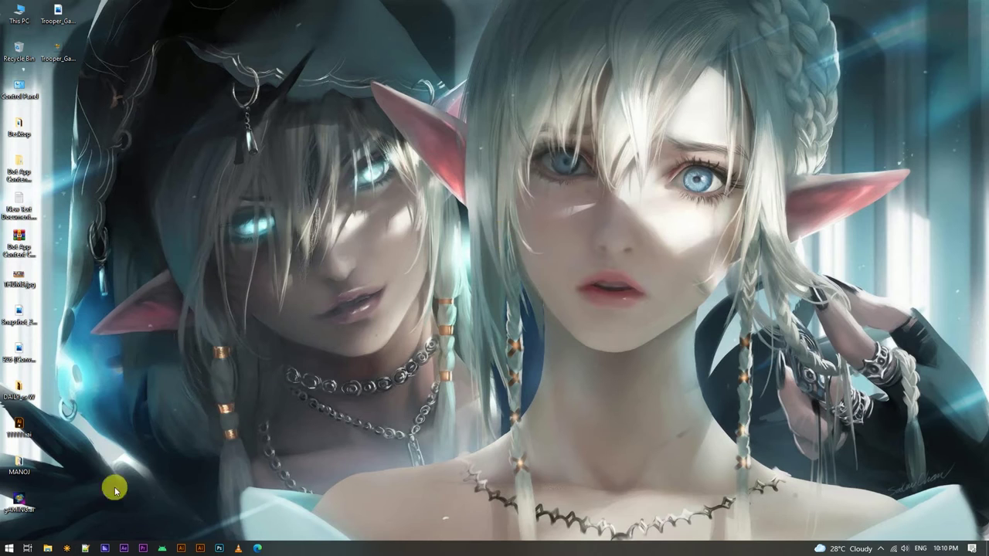
Find the Run app and use it to open the %TEMP% folder.
left_click(5, 547)
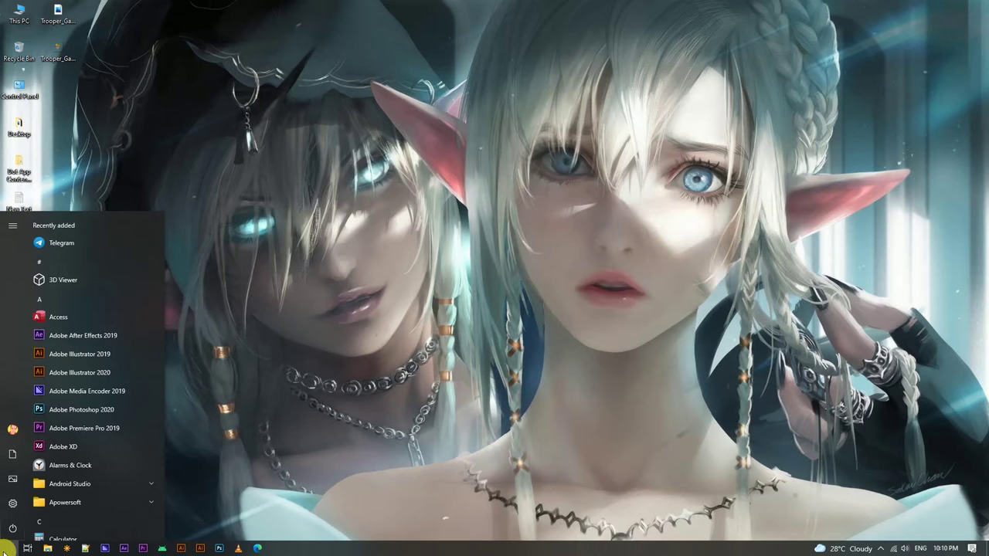
type("RUN")
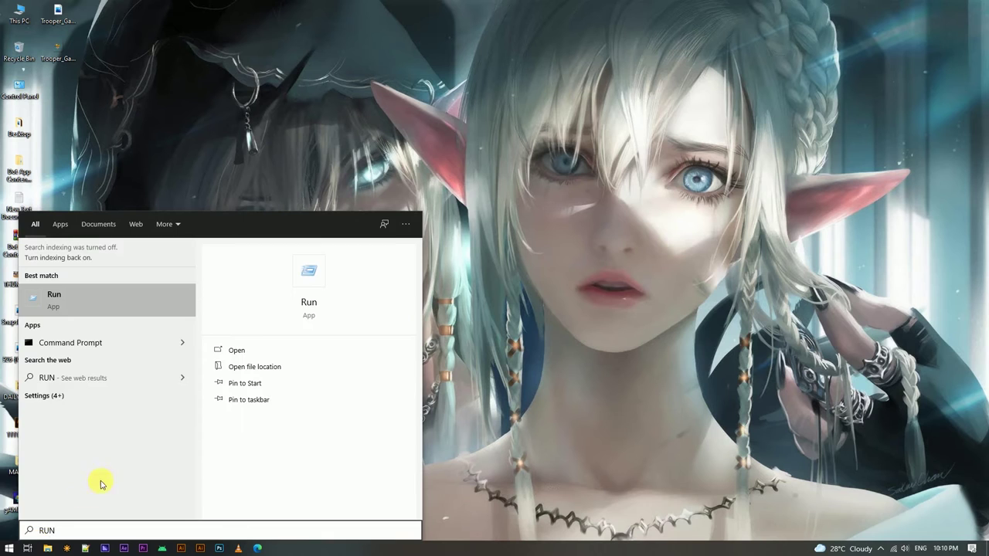
left_click(101, 302)
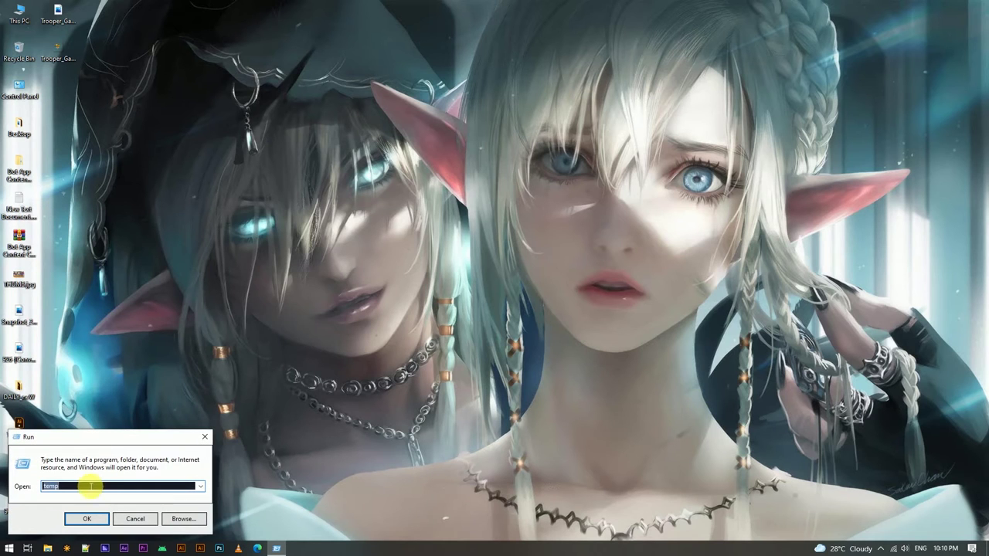
key("BackSpace")
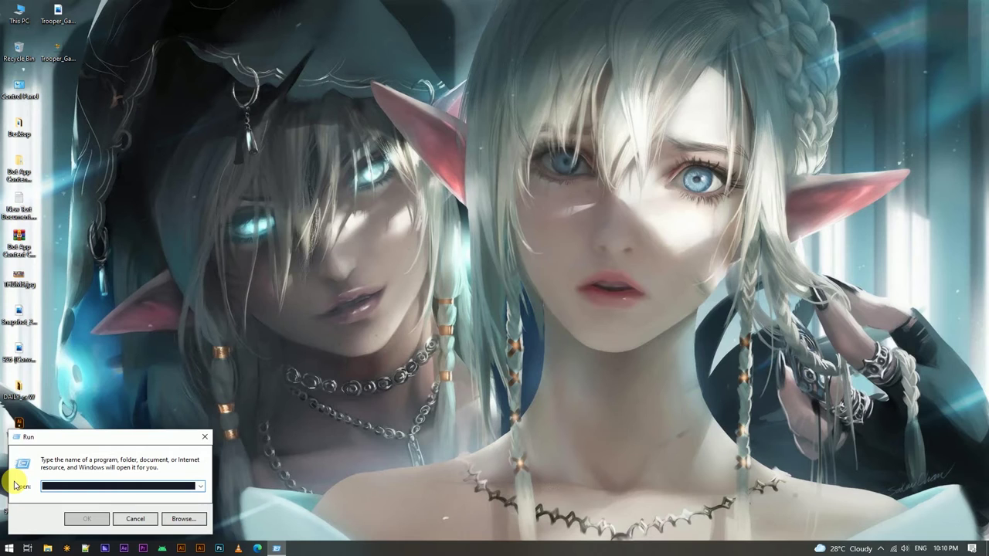
type("%TE")
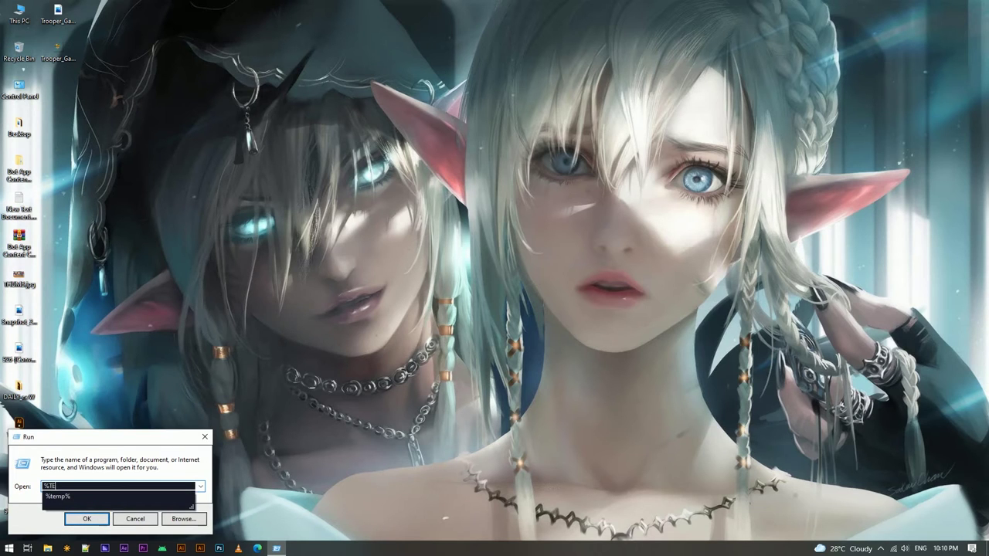
type("MP%")
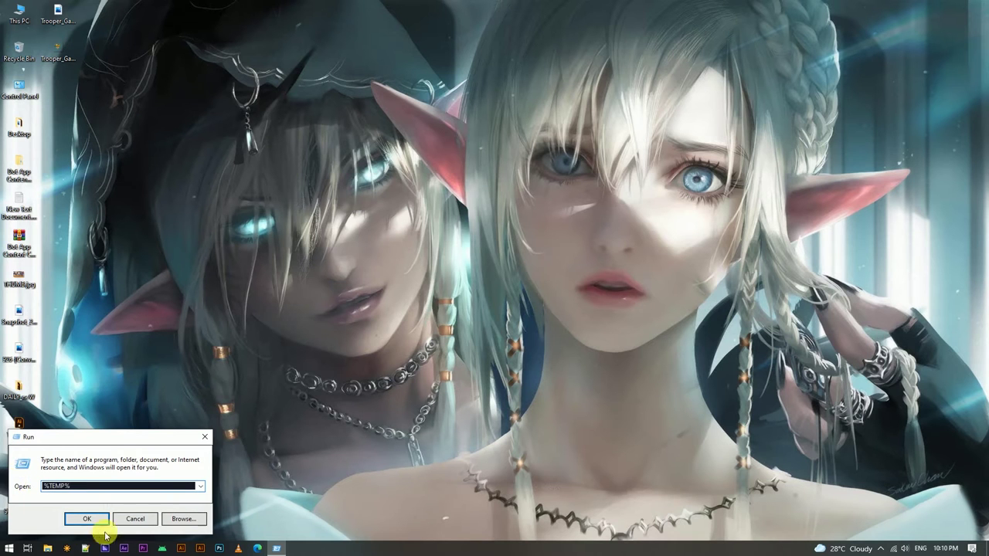
left_click(85, 518)
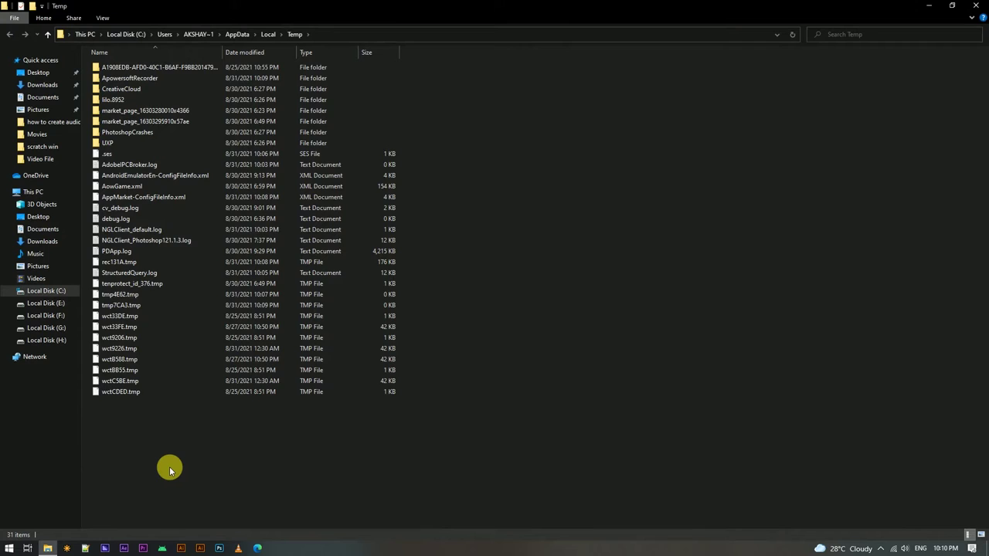
Permanently delete all items in the Temp folder, skipping all files in use, and refresh the desktop.
key("ctrl+a")
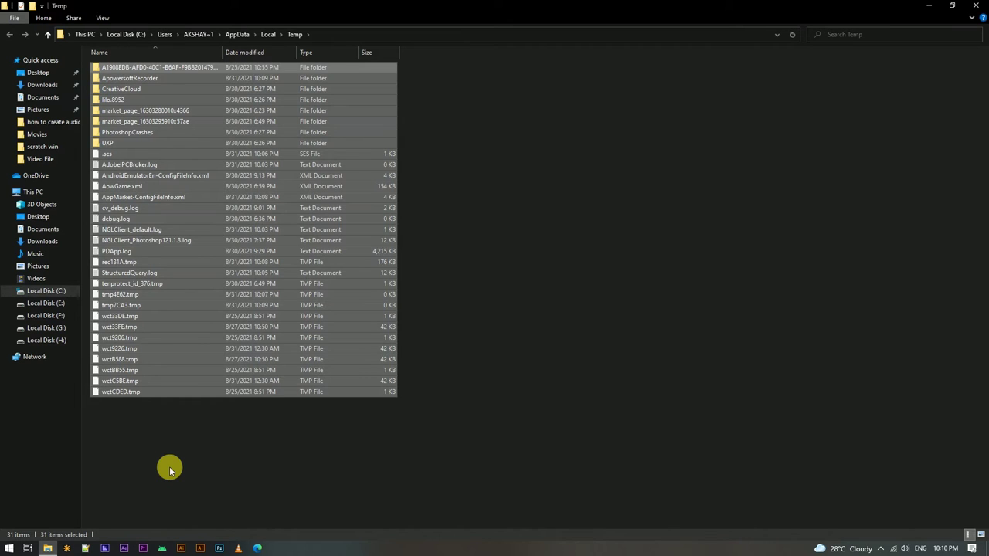
key("shift+Delete")
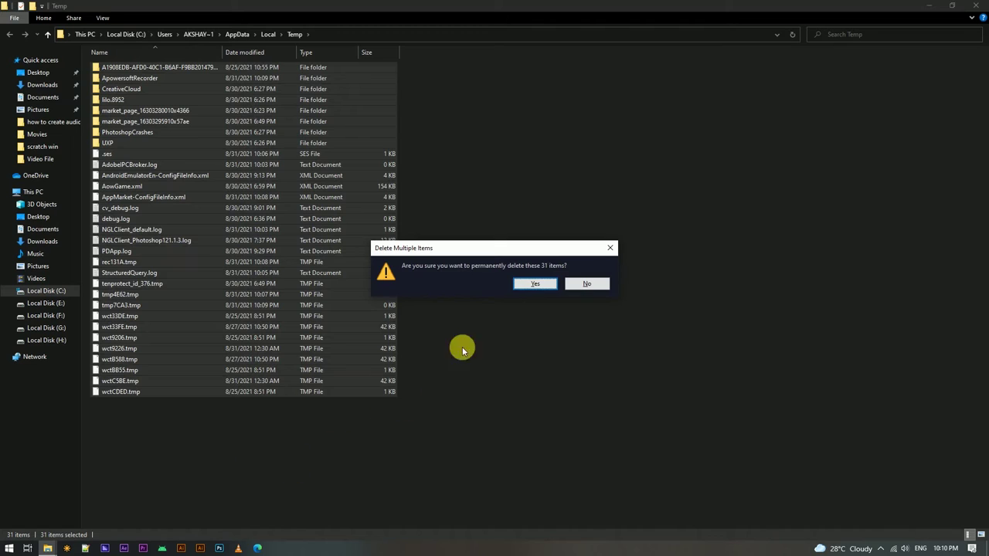
left_click(533, 285)
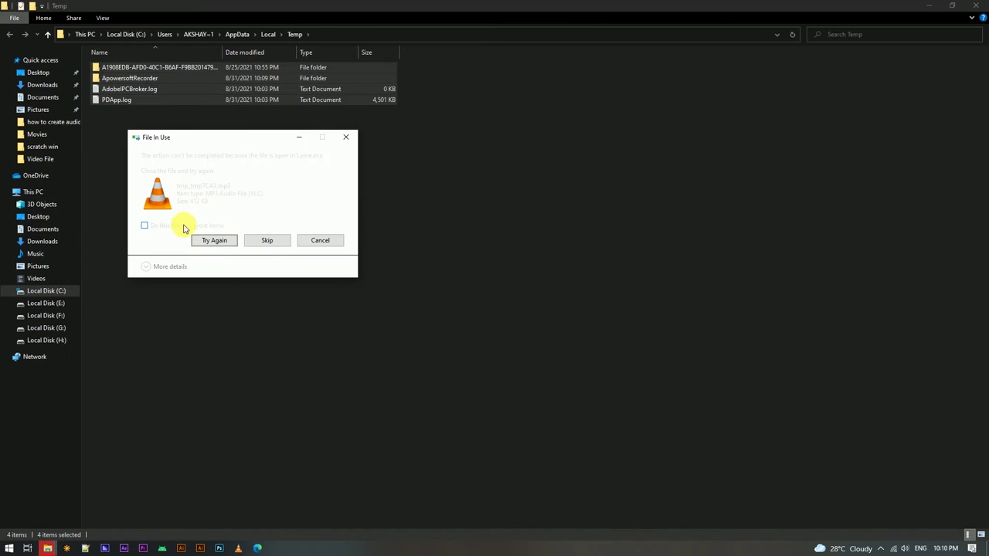
left_click(204, 229)
left_click(270, 238)
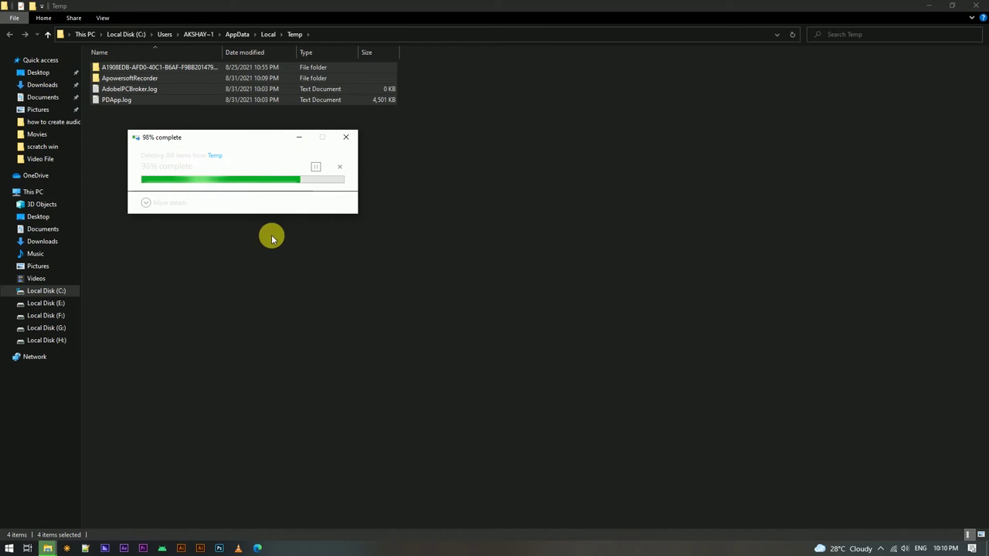
left_click(928, 6)
right_click(491, 218)
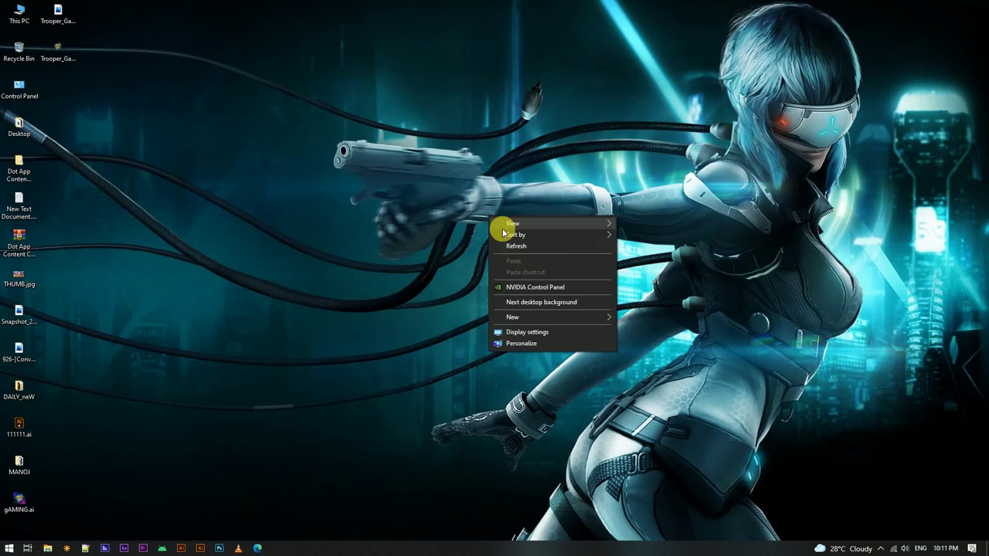
left_click(516, 246)
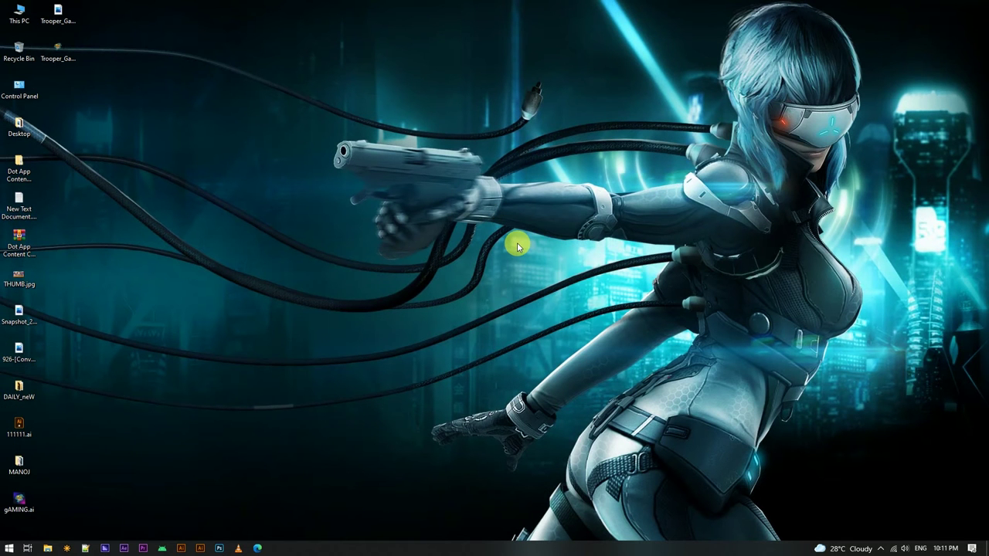
Find the Run app again and use it to open the prefetch folder.
key("super")
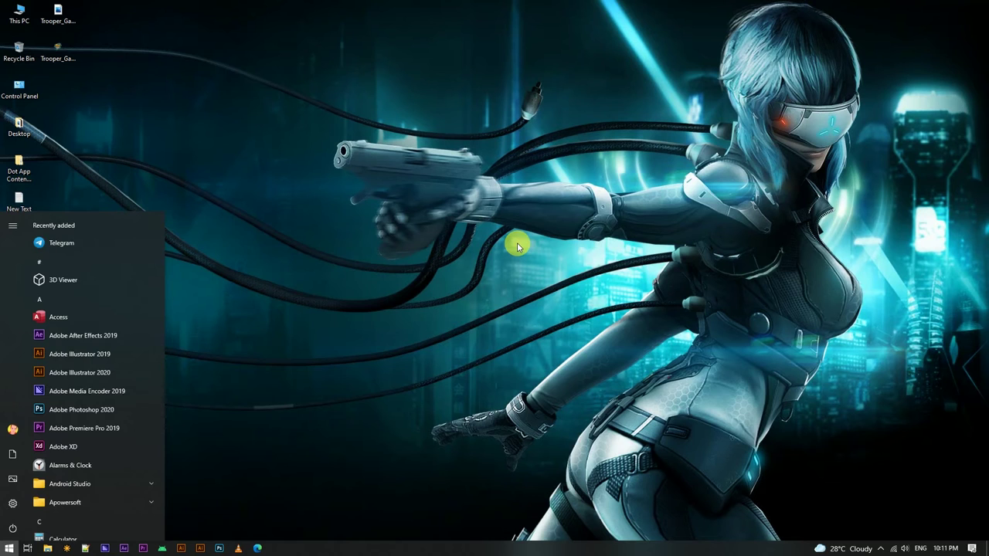
type("RU")
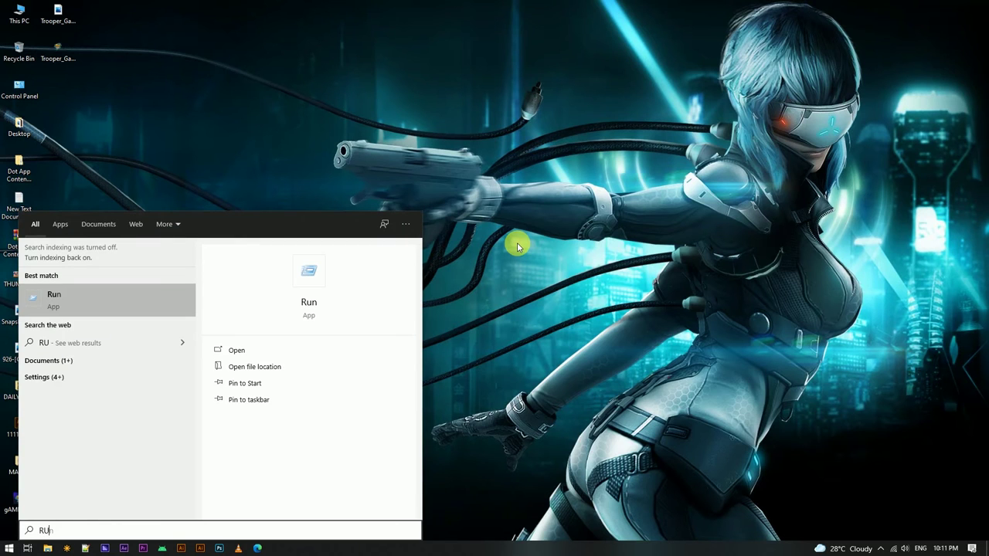
type("N")
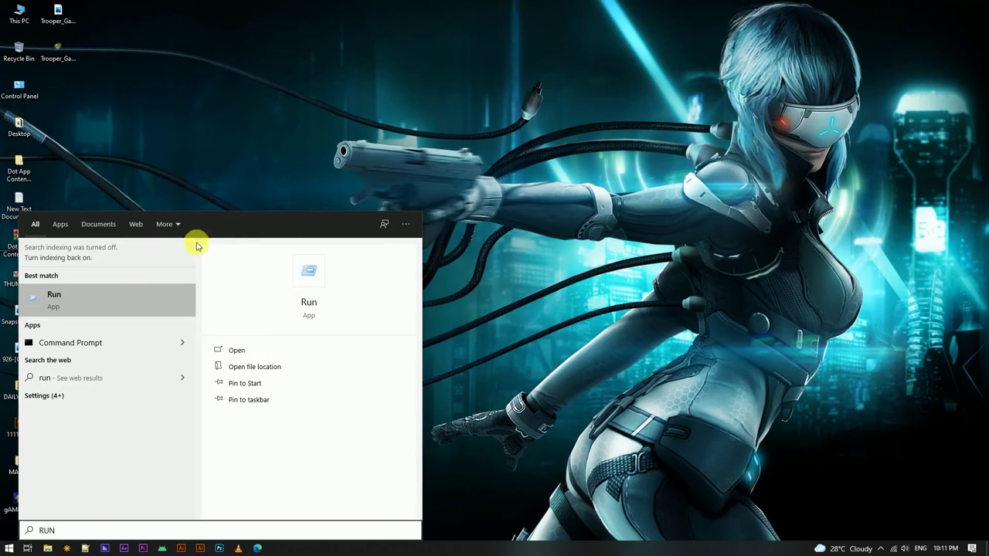
left_click(131, 304)
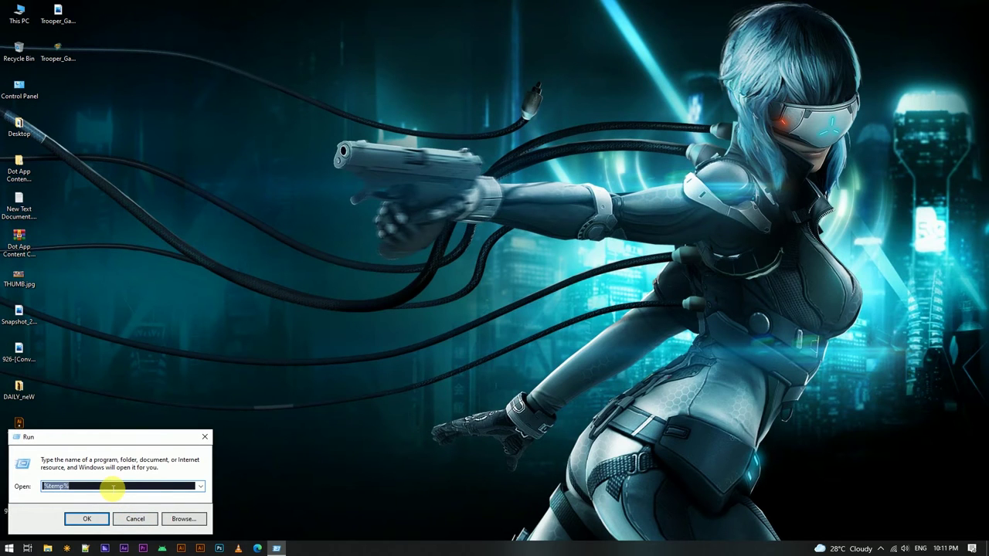
type("pREF")
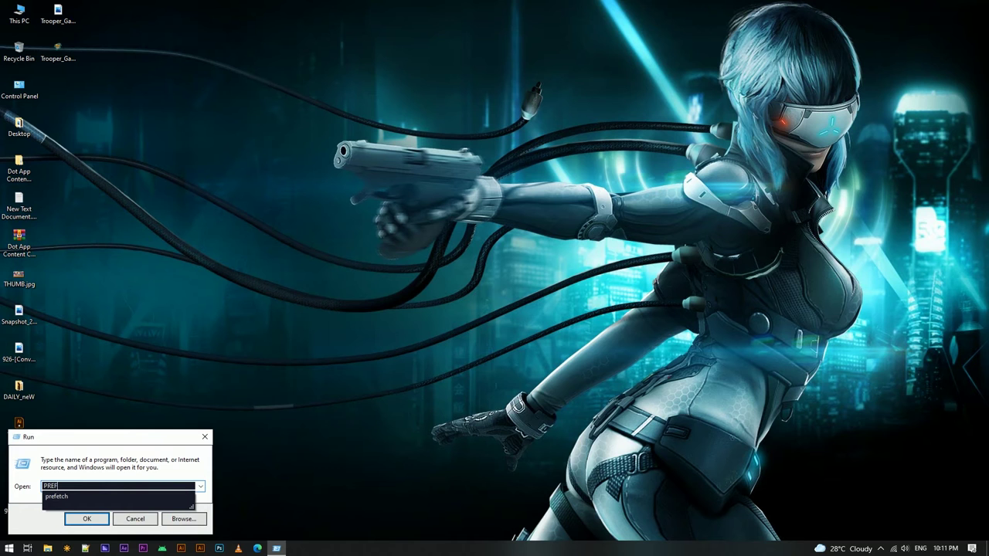
type("ETCH")
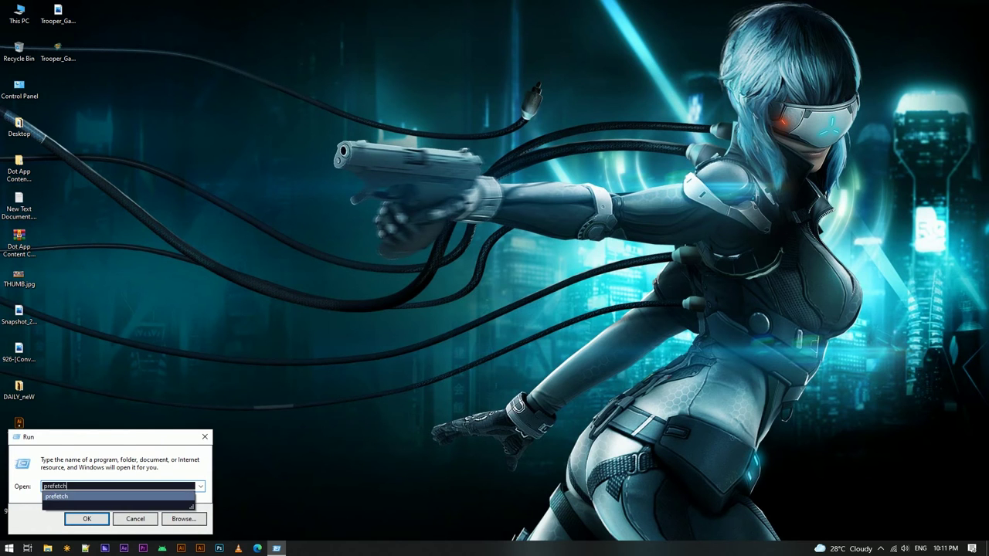
key("Return")
Permanently delete all files in the Prefetch folder, skipping any in use, then close the folder and refresh the desktop.
scroll(243, 355, "down", 2)
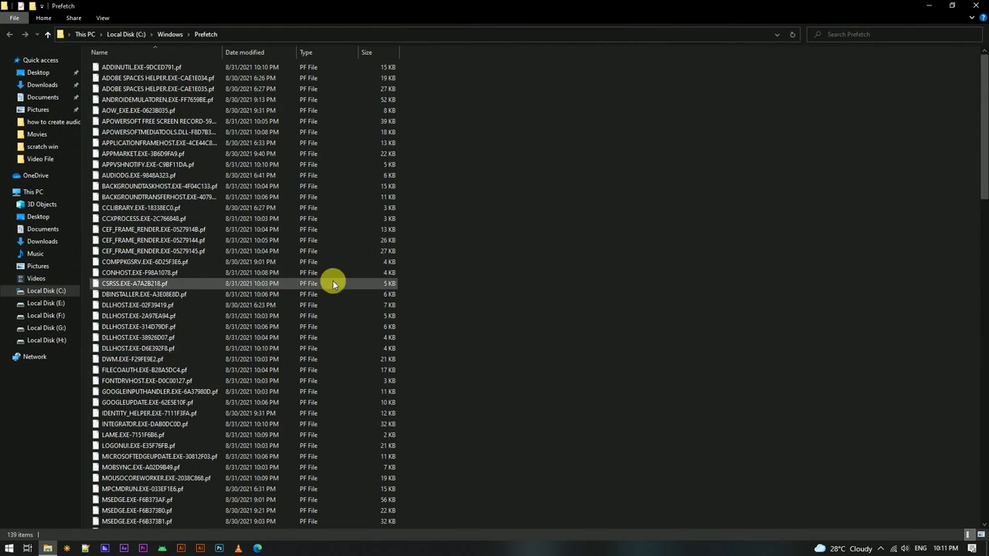
left_click_drag(979, 116, 983, 60)
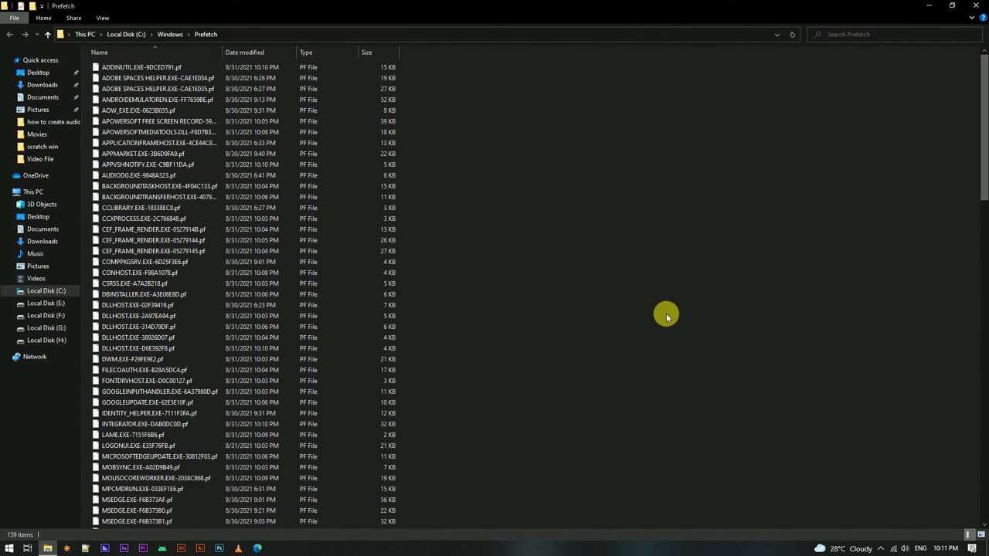
key("ctrl+a")
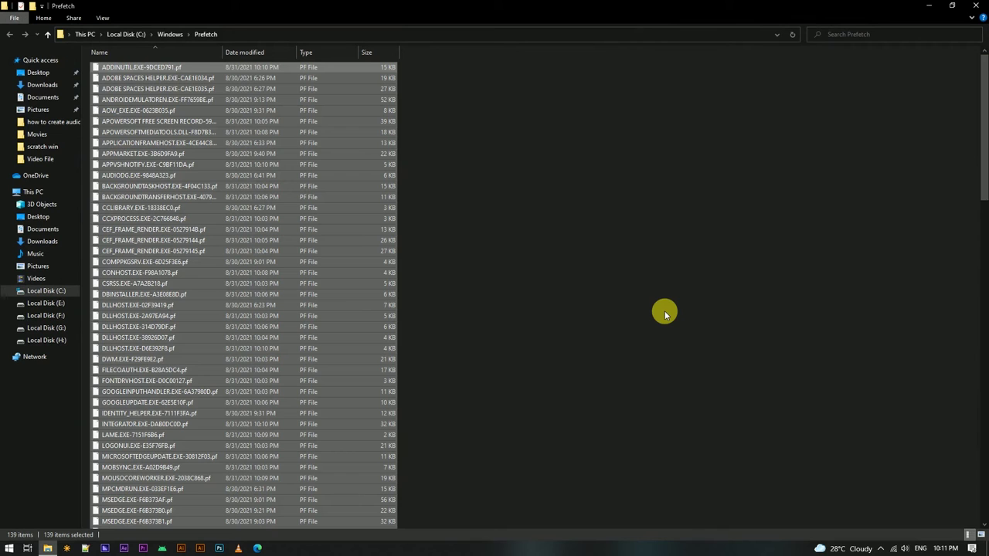
key("shift+Delete")
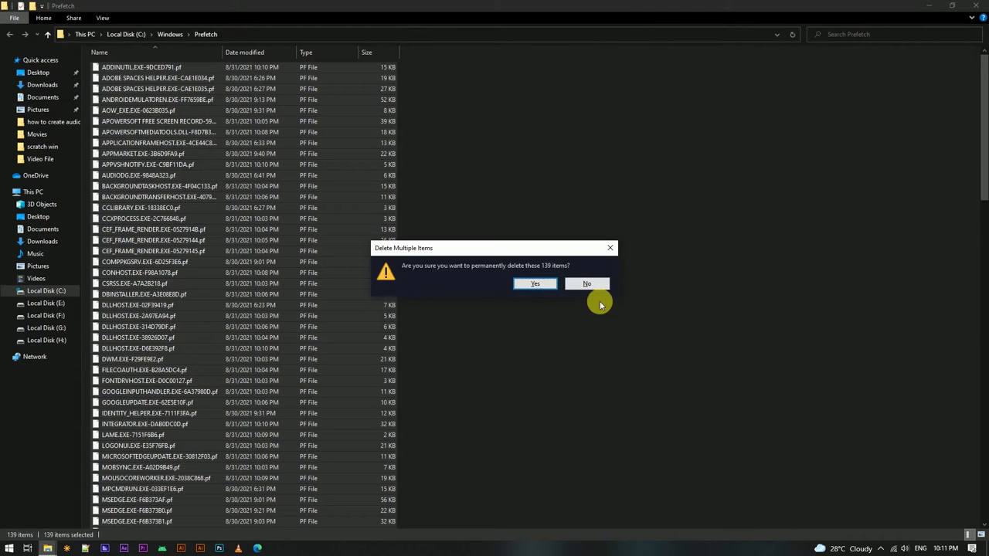
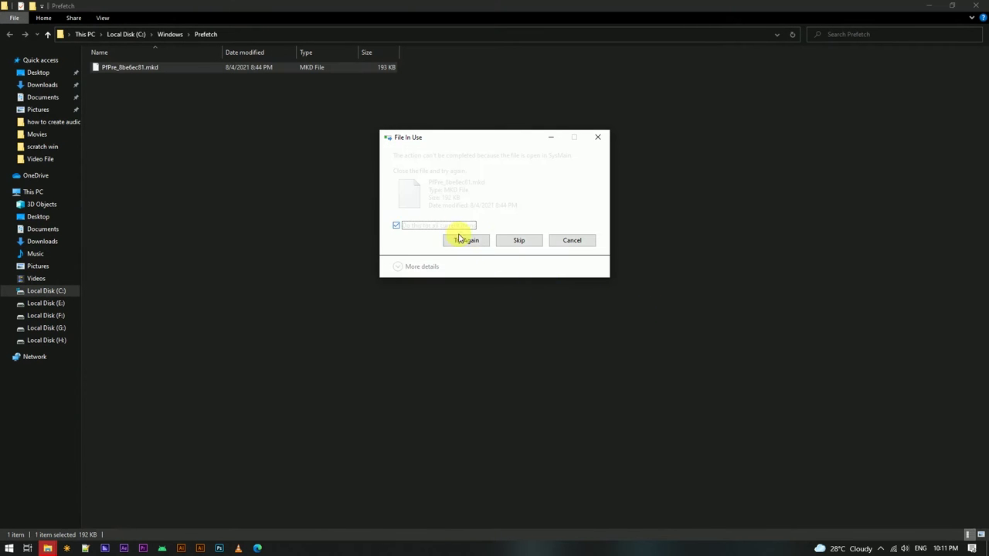
left_click(500, 240)
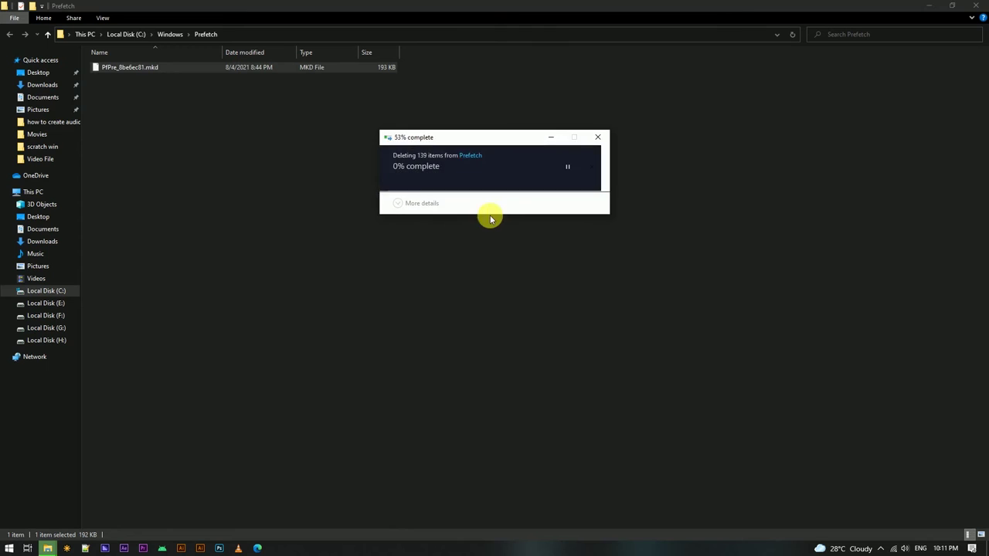
left_click(979, 11)
right_click(648, 136)
left_click(672, 170)
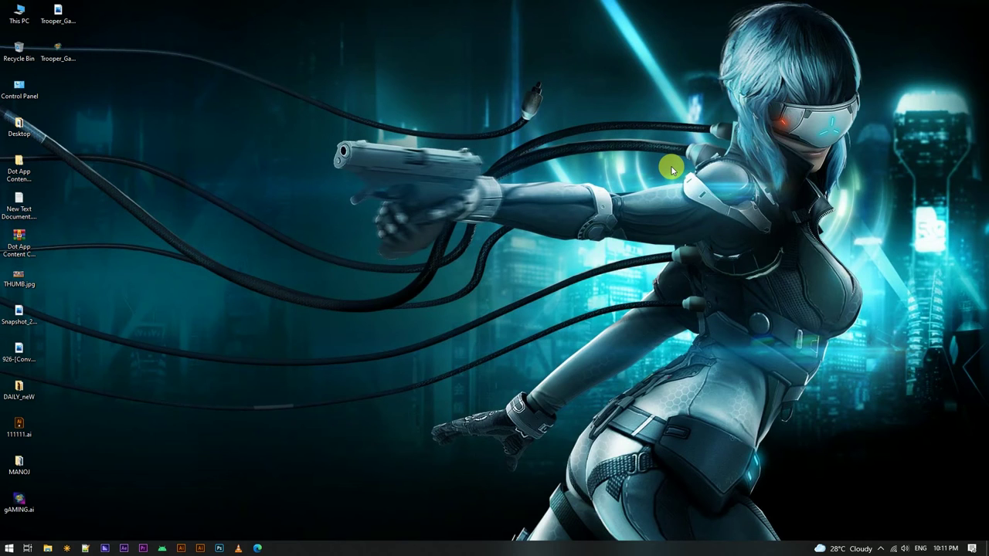
Execute the TREE command from the Run dialog.
key("super+r")
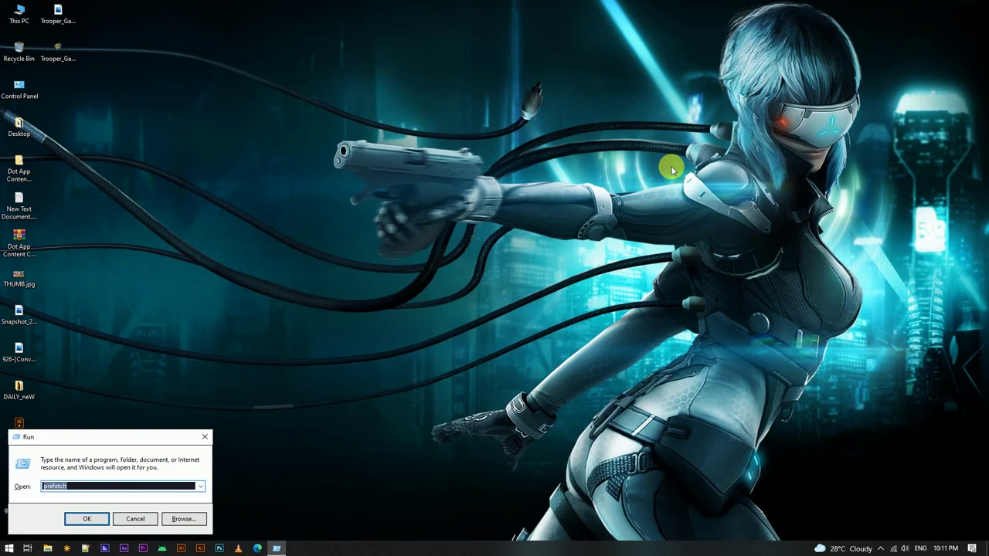
type("TREE")
key("Return")
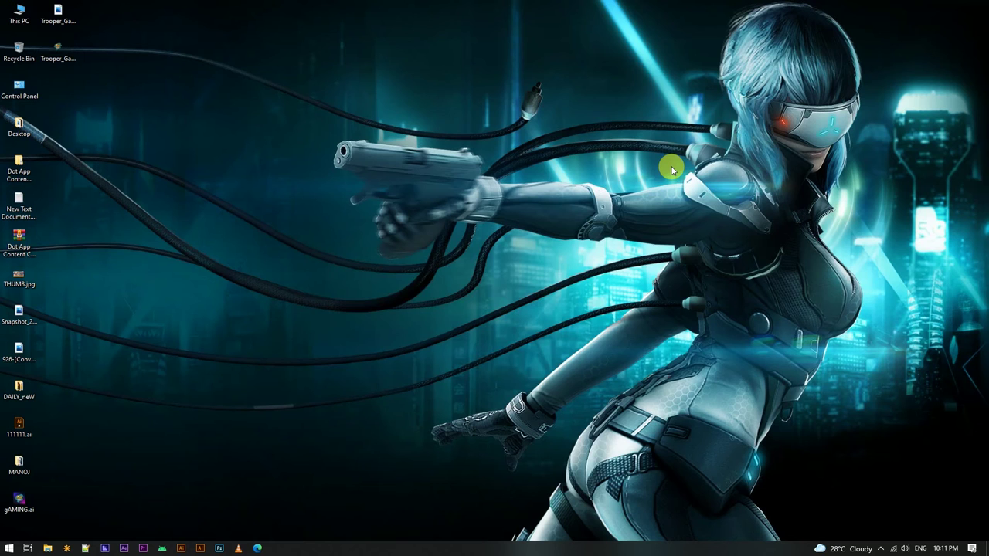
Open the Windows TEMP folder through the Run dialog.
key("super+r")
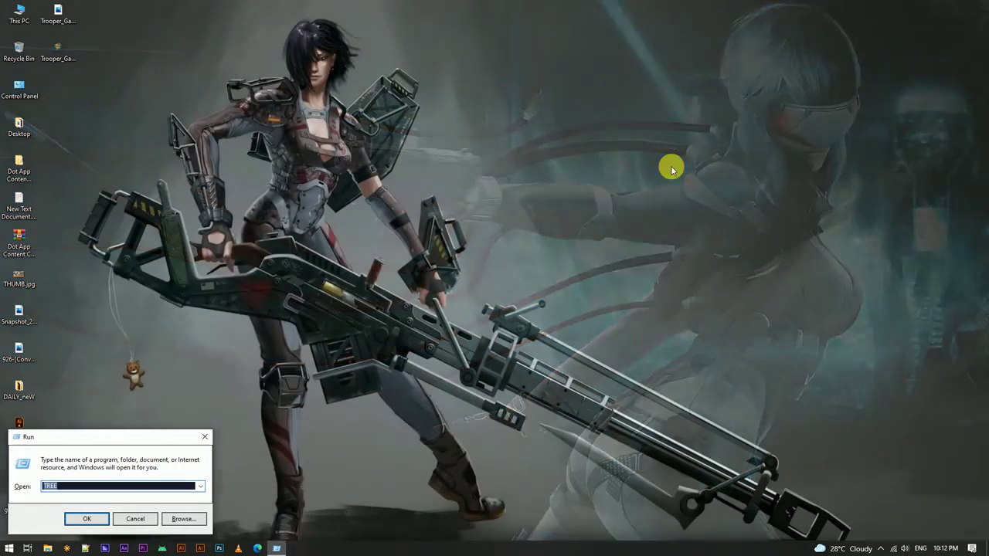
type("T")
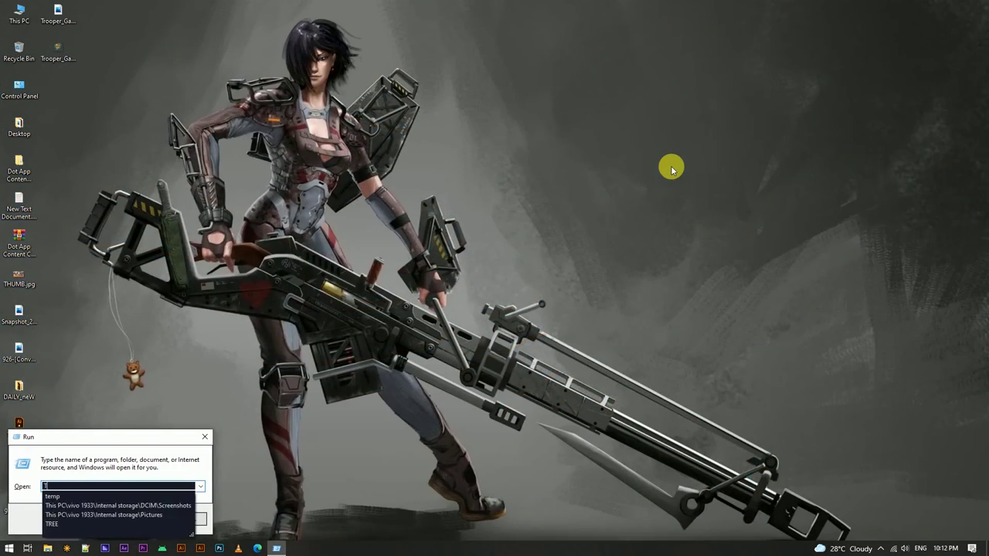
type("EMP")
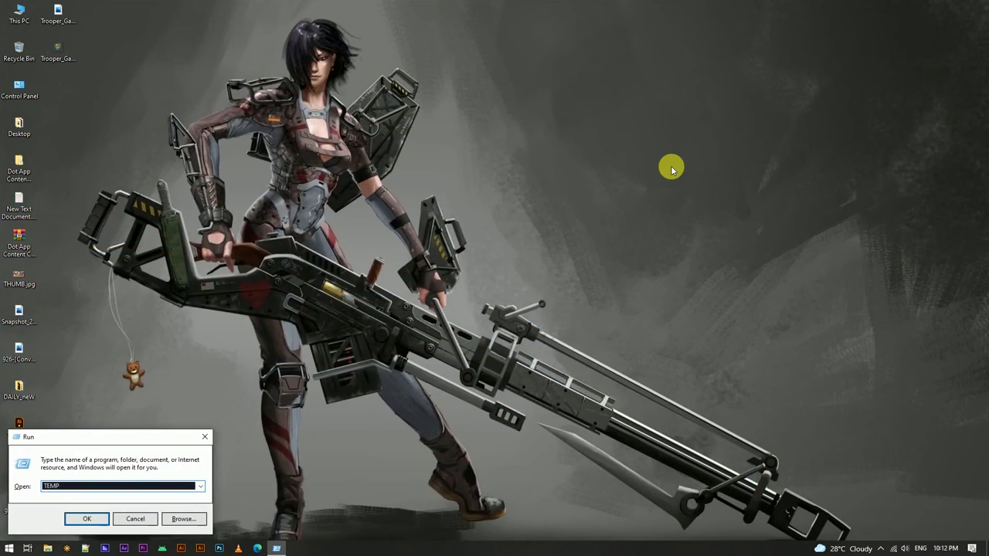
key("Return")
Permanently delete everything in the Windows Temp folder, skipping all files in use, then close the folder and refresh the desktop.
key("ctrl+a")
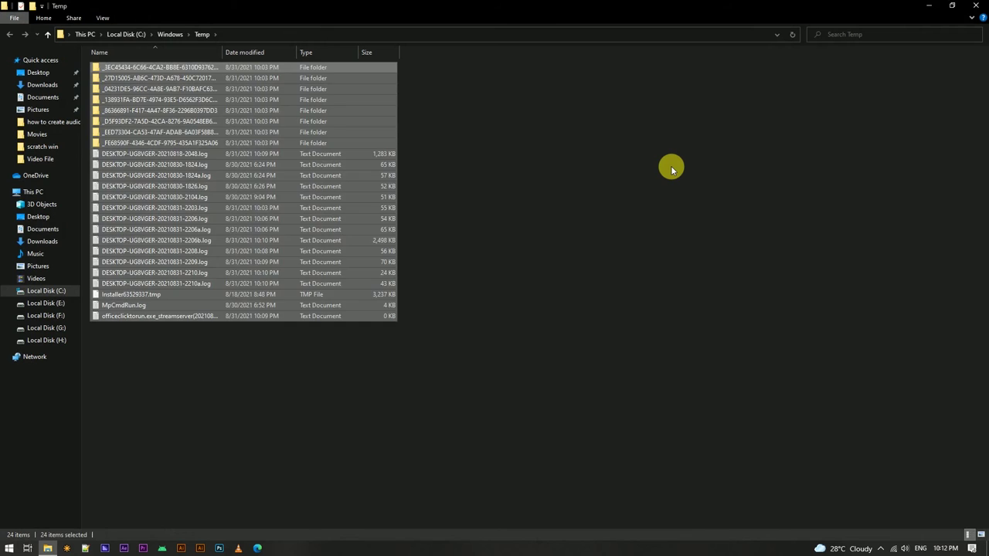
key("shift+Delete")
key("Return")
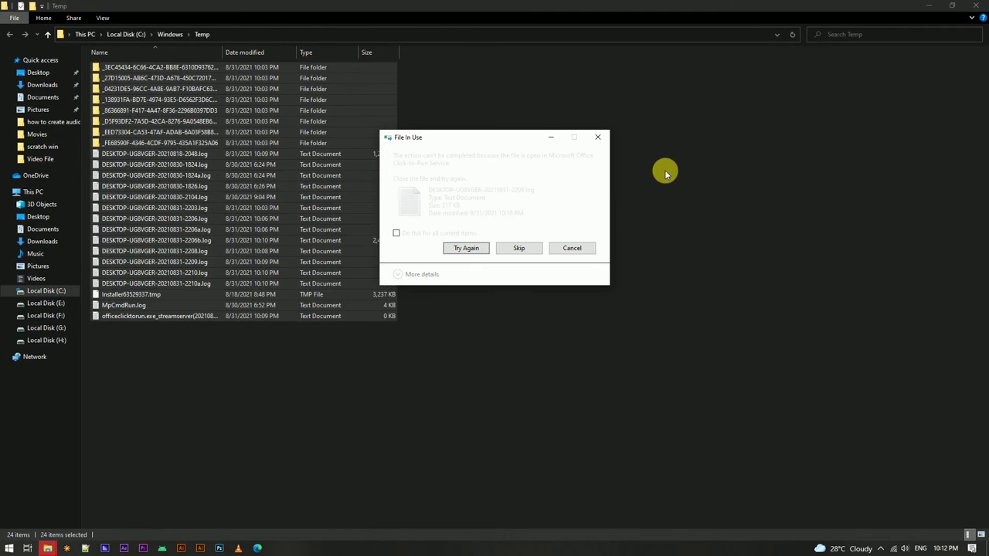
left_click(396, 233)
left_click(509, 249)
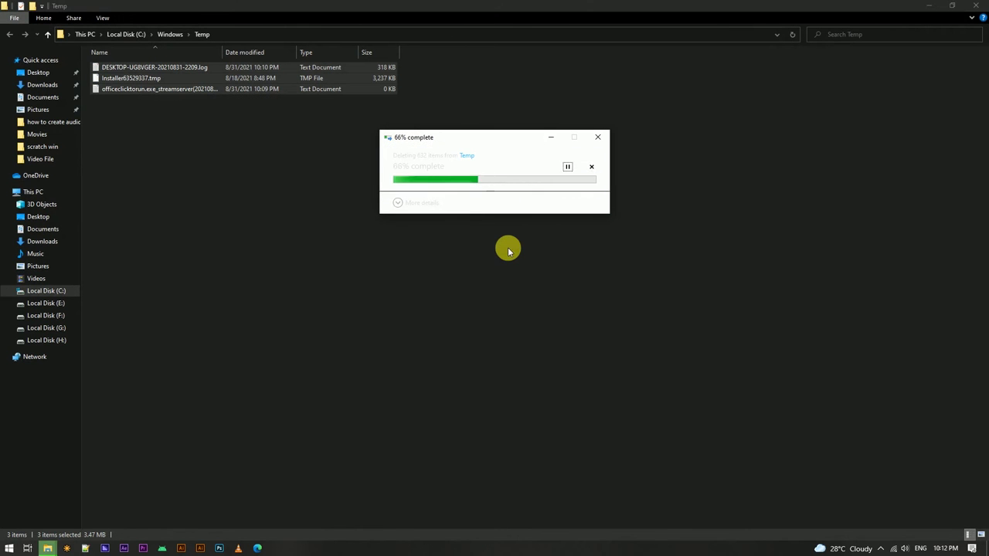
left_click(985, 4)
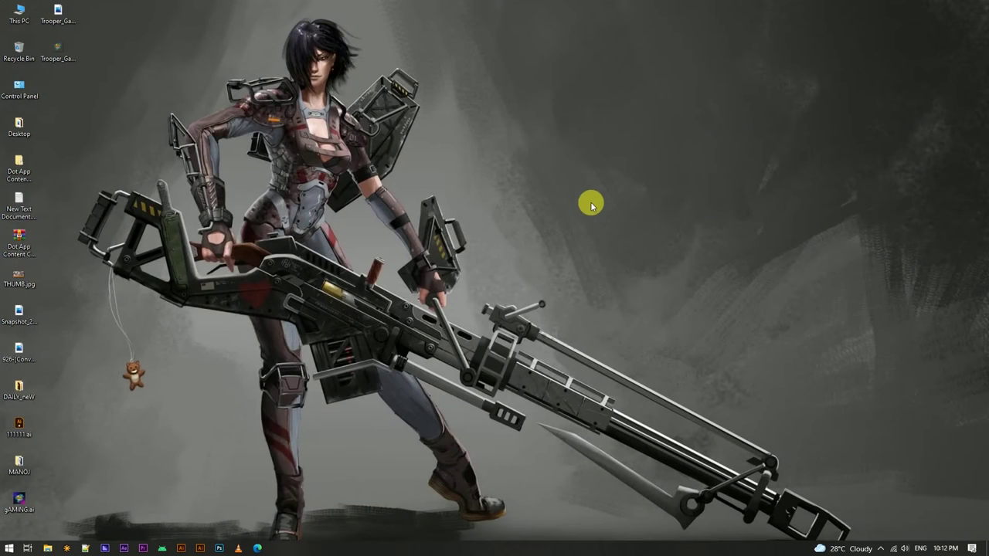
right_click(580, 197)
left_click(601, 224)
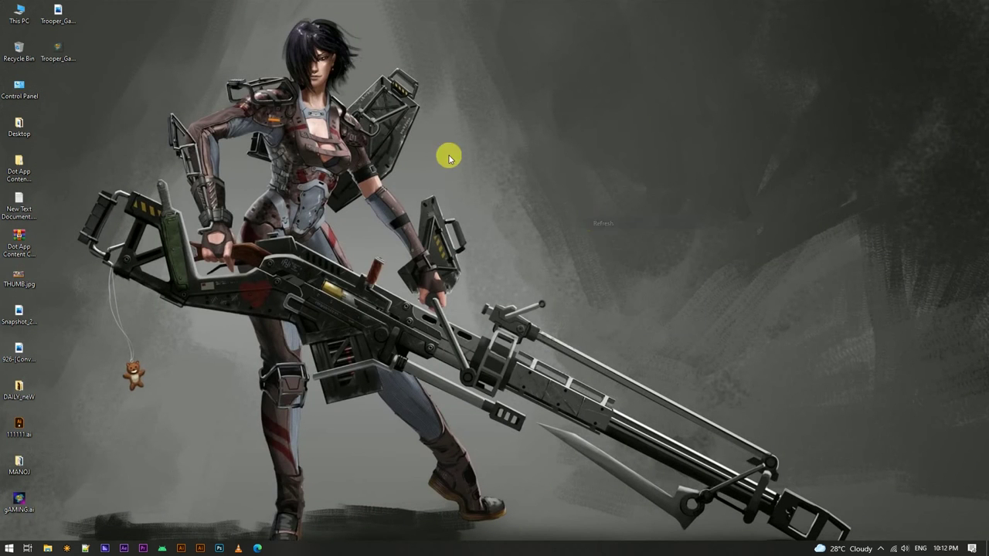
Launch Disk Cleanup for Local Disk (C:) from the drive's properties in This PC.
double_click(22, 13)
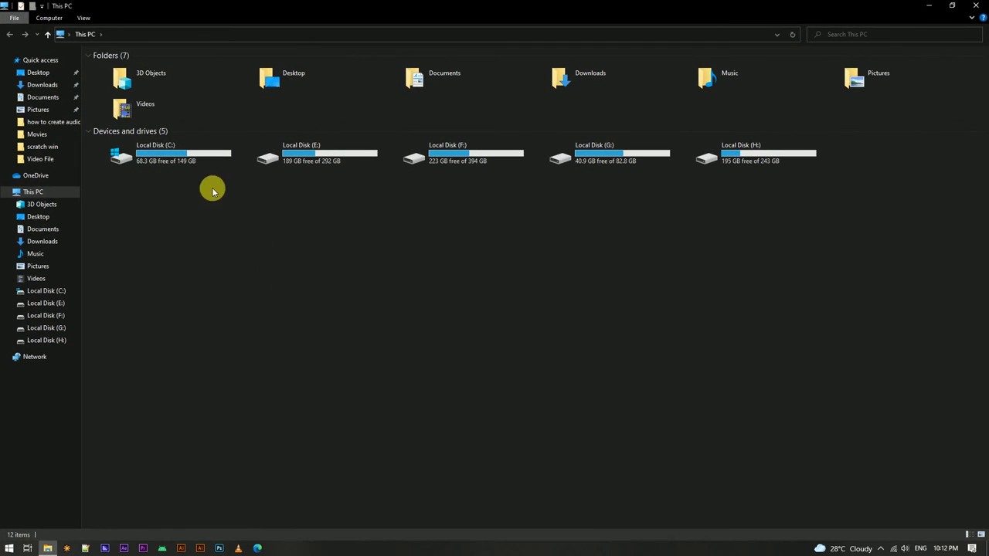
left_click(154, 151)
right_click(154, 151)
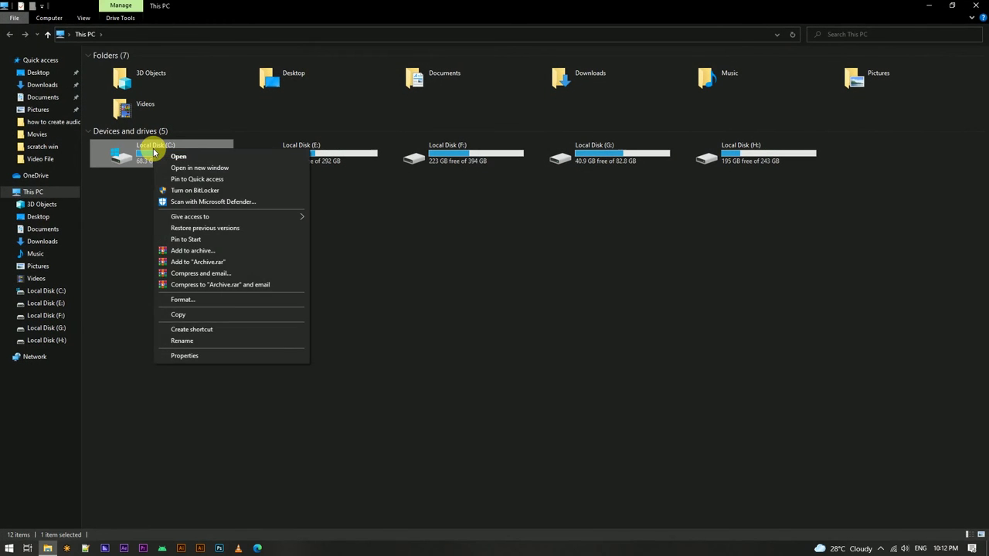
left_click(191, 356)
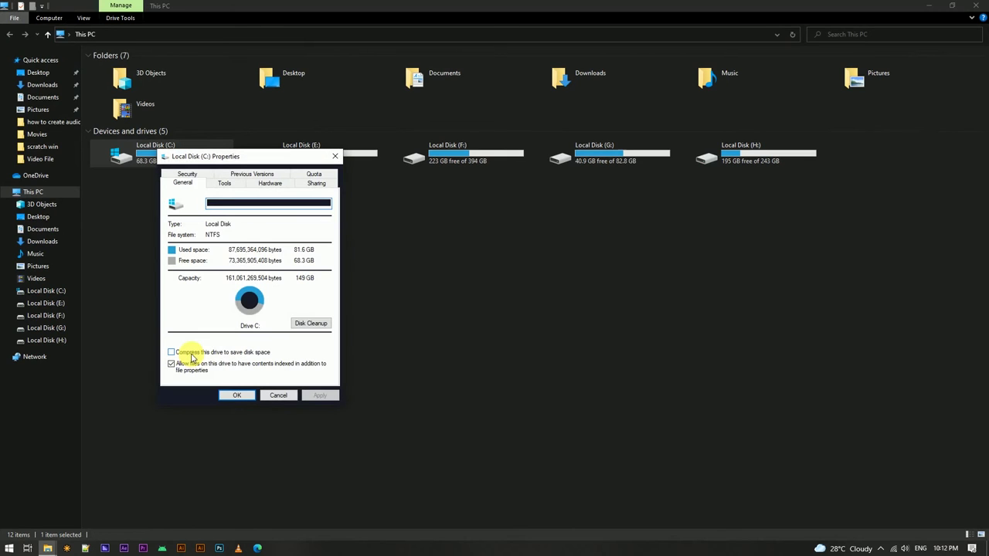
left_click(325, 328)
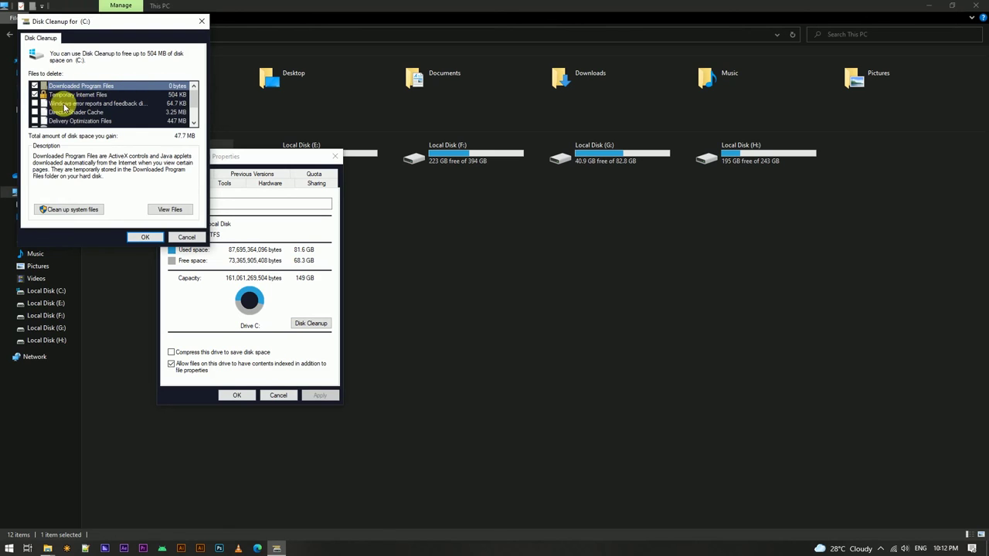
Mark Temporary files, Recycle Bin, Delivery Optimization Files, DirectX Shader Cache and Windows error reports for deletion, so every category is included.
scroll(78, 100, "down", 1)
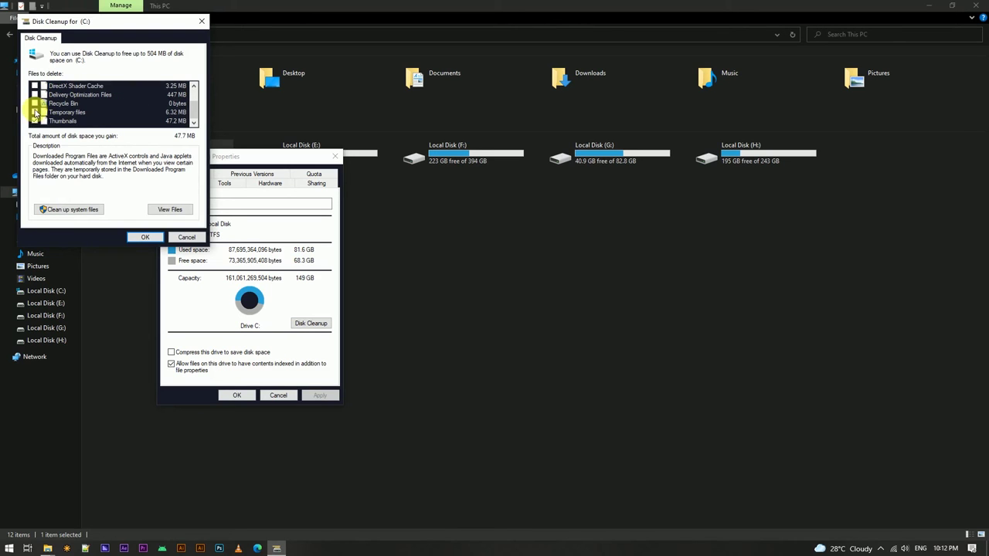
left_click(34, 112)
left_click(35, 102)
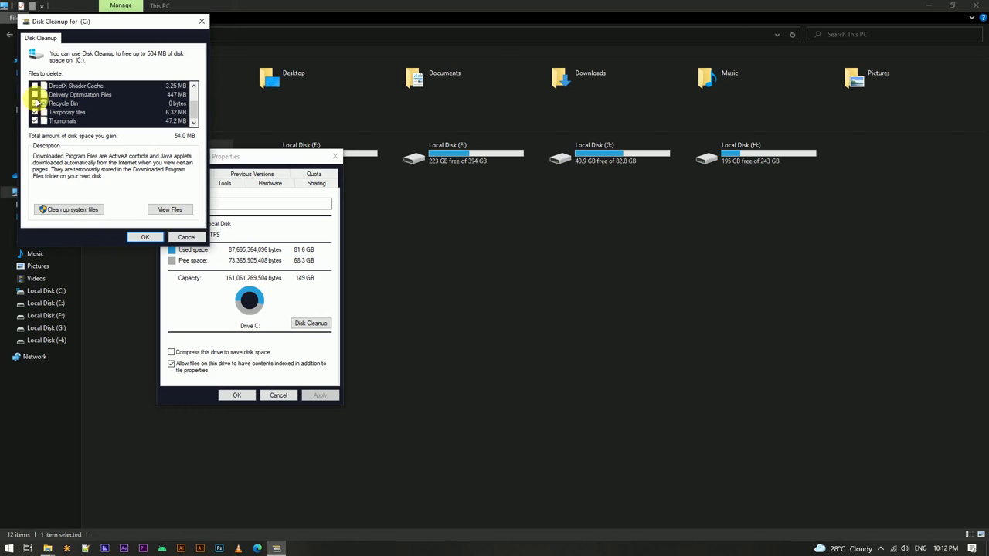
left_click(35, 95)
scroll(29, 100, "up", 1)
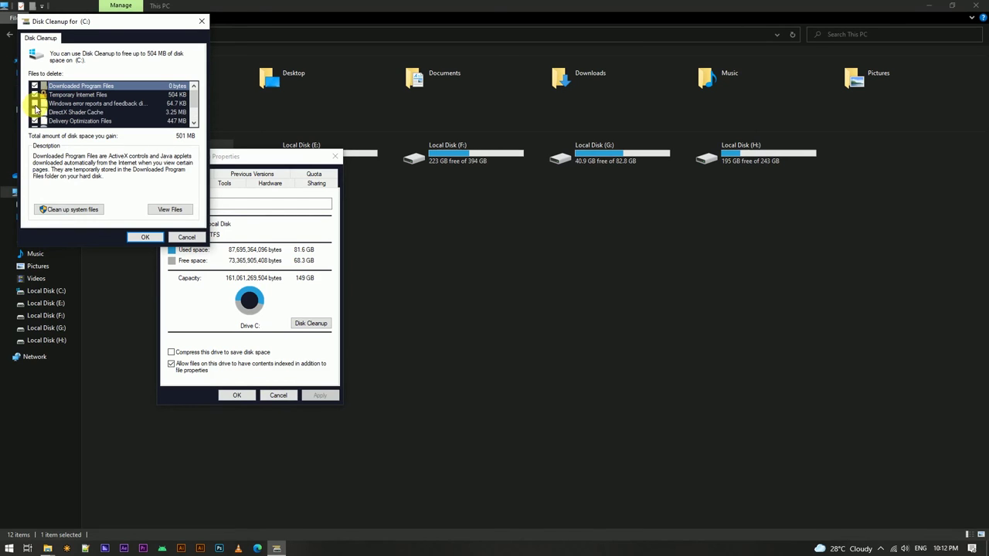
left_click(34, 112)
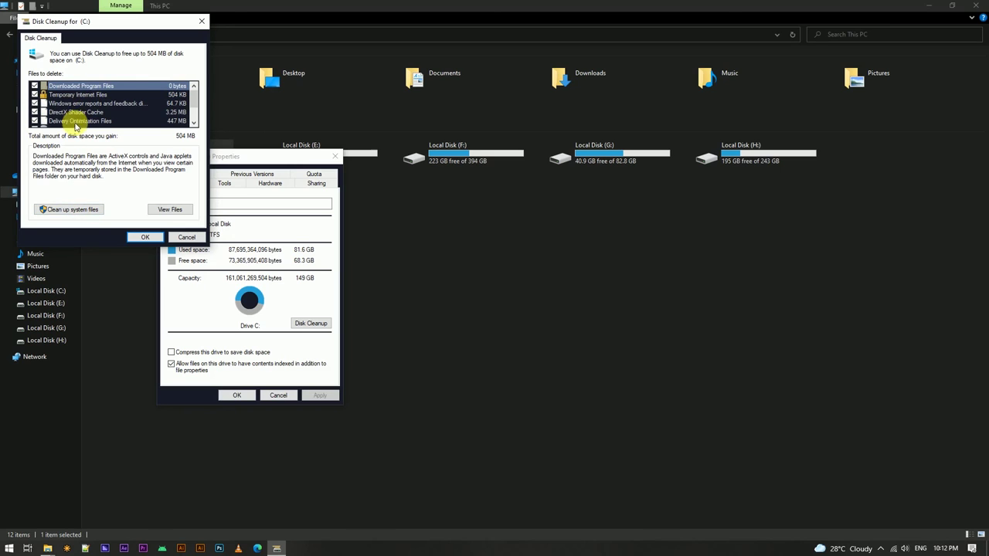
scroll(70, 104, "down", 1)
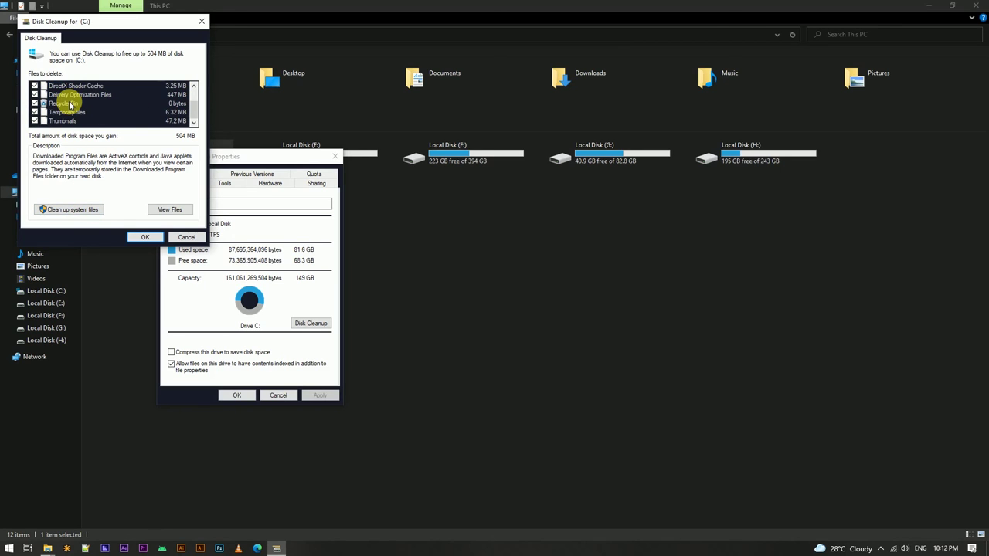
scroll(69, 104, "up", 1)
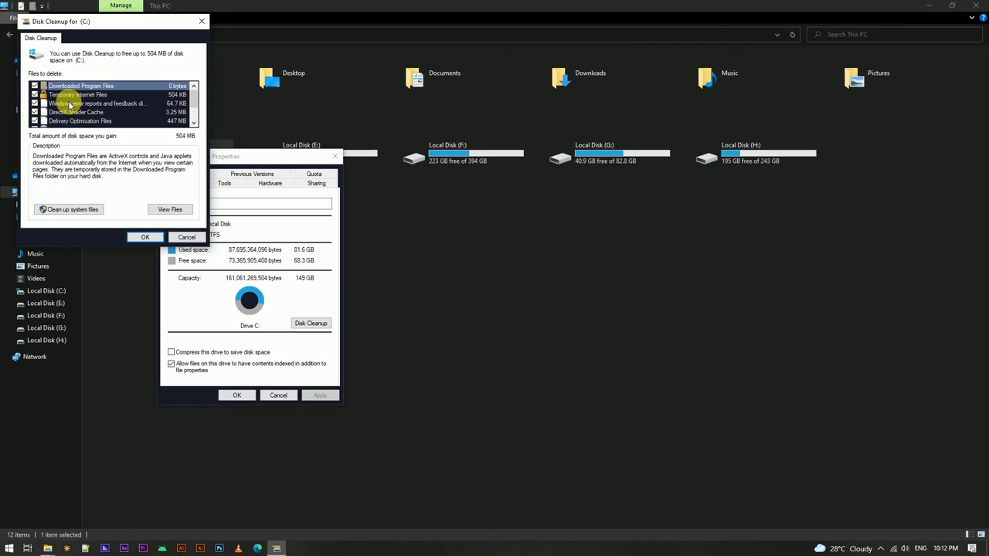
Rescan drive C: with system files included and permanently delete the file categories selected by default.
left_click(88, 210)
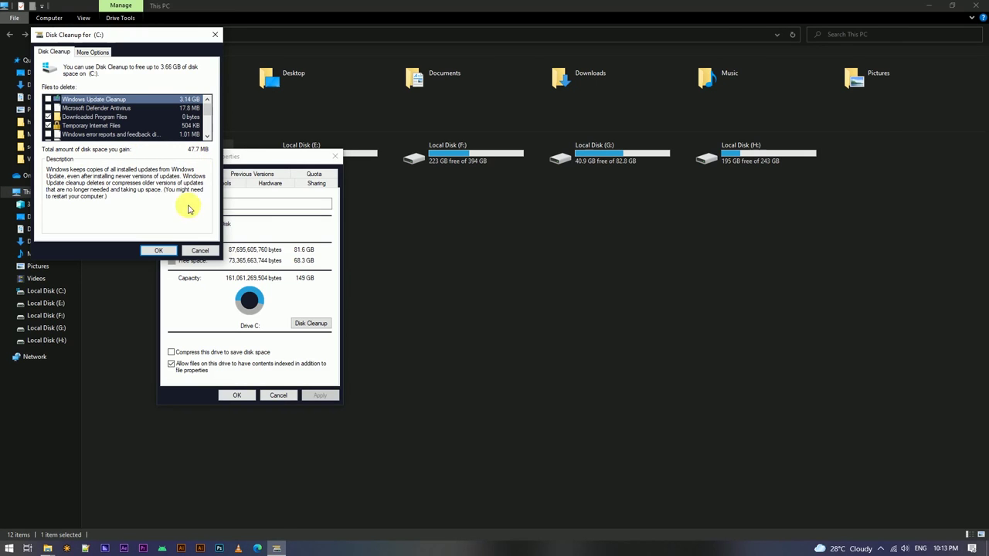
left_click(159, 251)
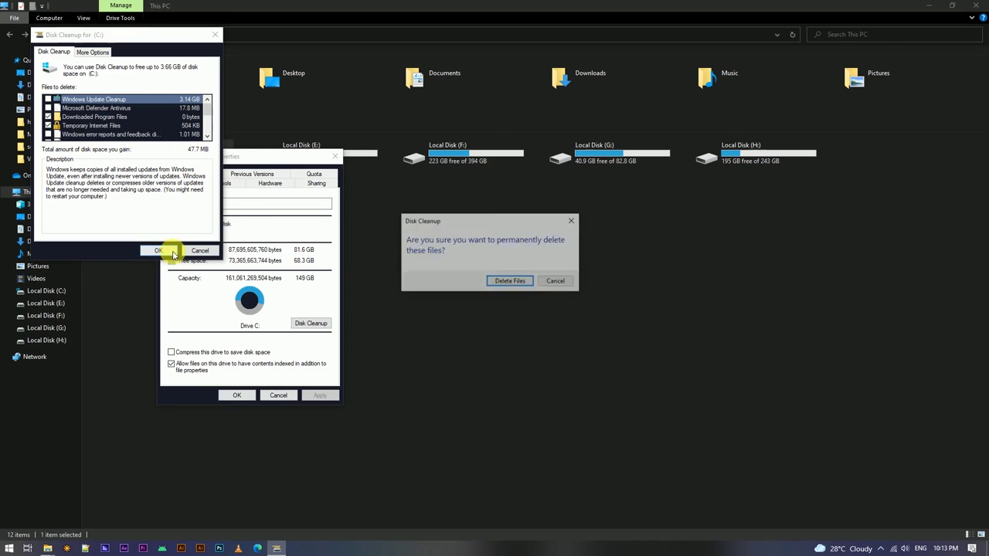
left_click(512, 282)
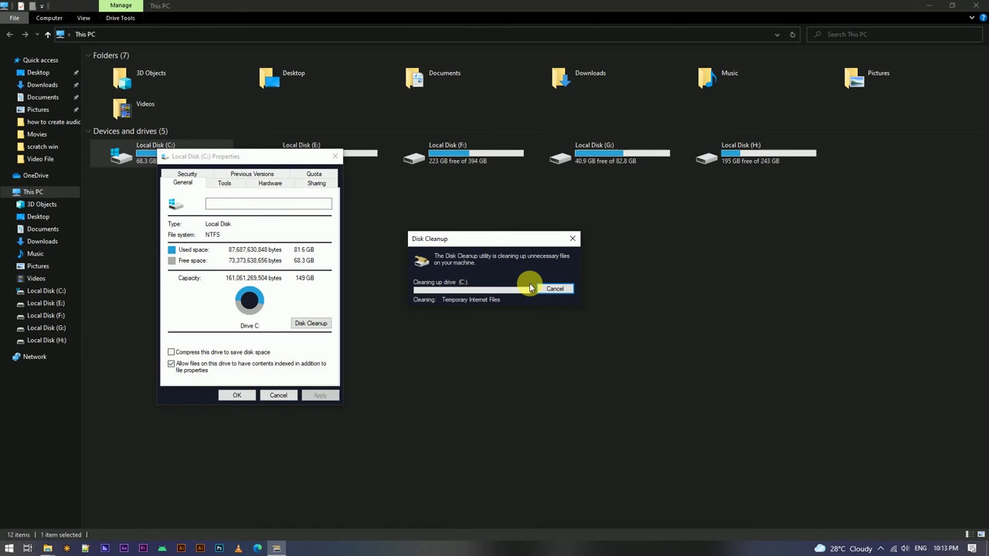
Close the Local Disk (C:) properties, then refresh This PC and close its window.
left_click(377, 214)
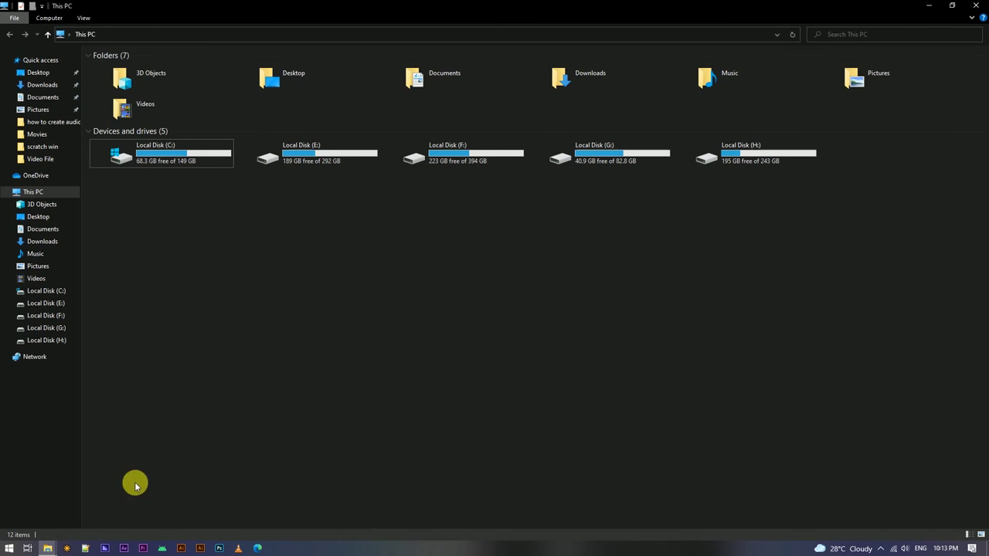
mouse_move(43, 544)
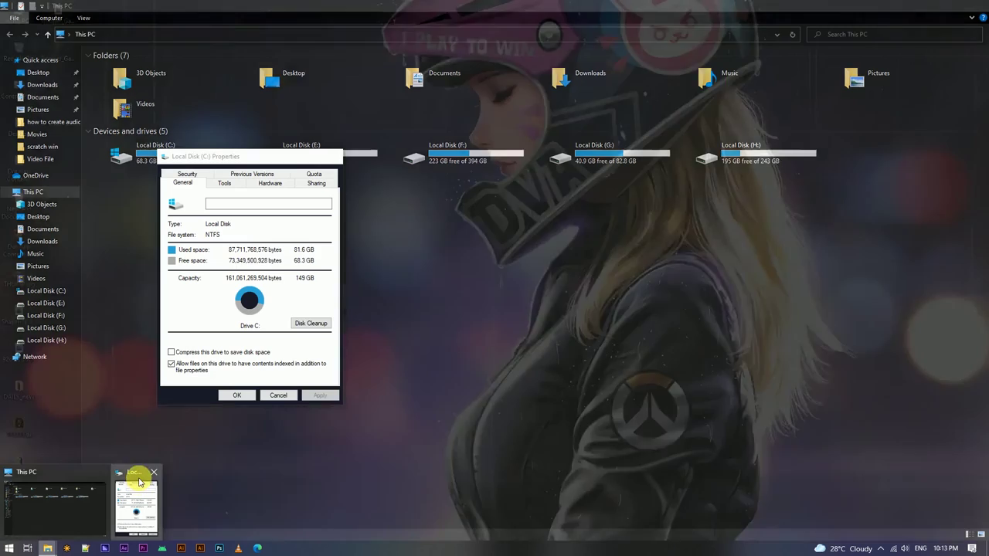
left_click(139, 476)
left_click(334, 156)
right_click(348, 329)
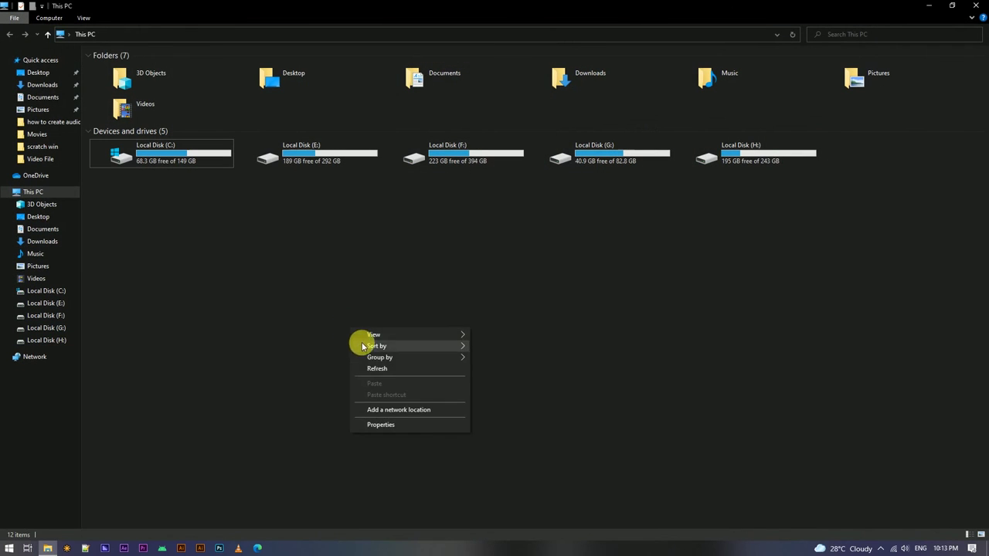
left_click(377, 368)
left_click(975, 6)
Refresh the desktop repeatedly.
right_click(519, 210)
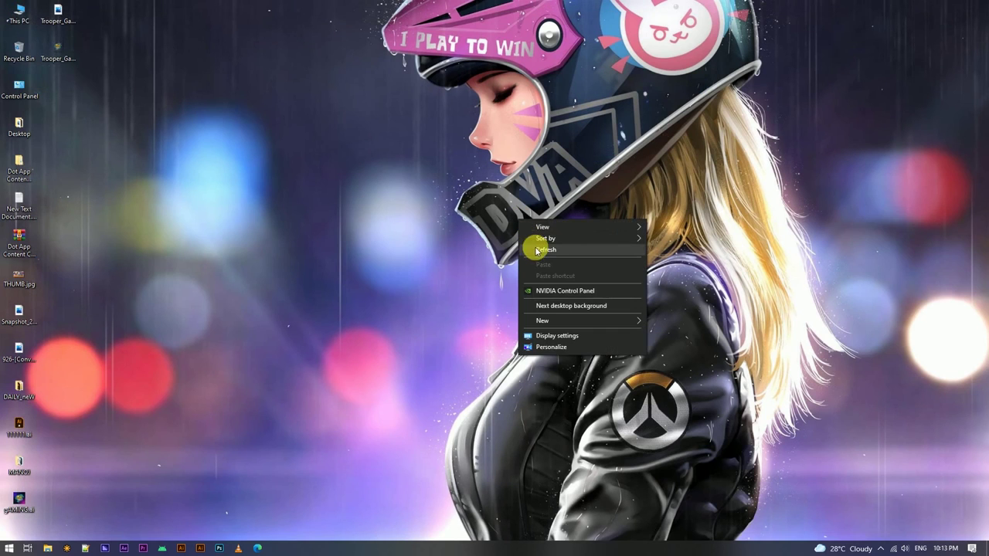
left_click(533, 241)
right_click(533, 241)
left_click(548, 269)
right_click(512, 229)
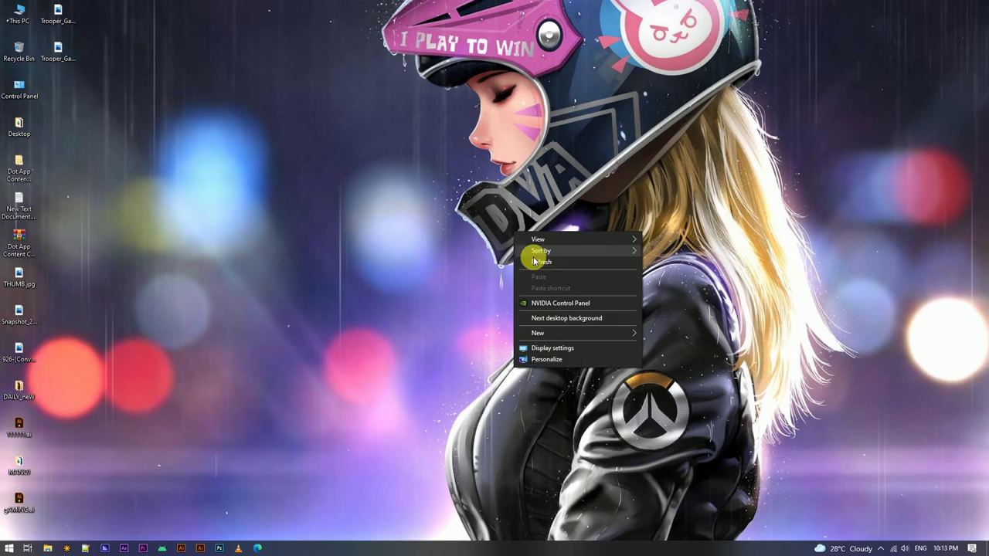
left_click(519, 255)
right_click(503, 231)
left_click(521, 258)
right_click(503, 236)
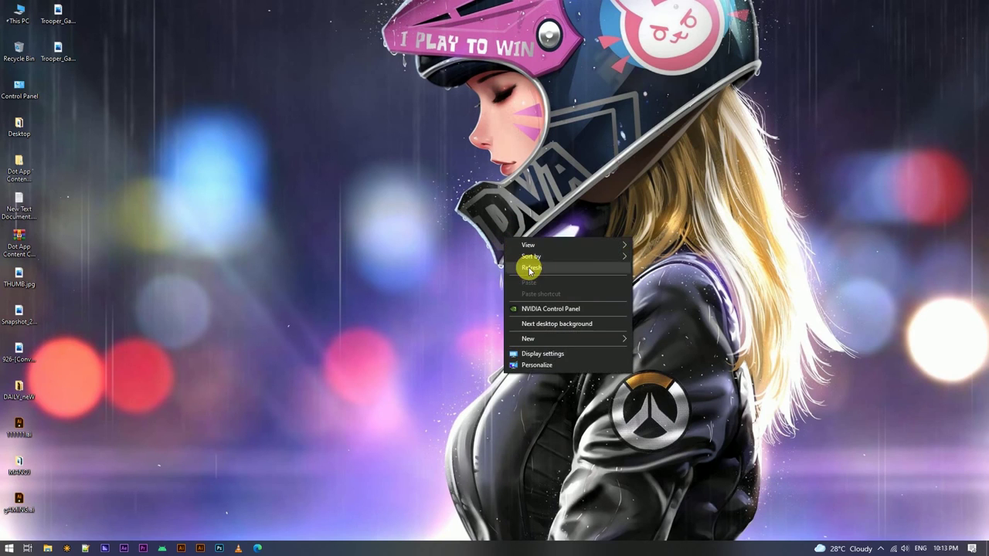
left_click(523, 265)
right_click(495, 235)
left_click(520, 259)
right_click(499, 235)
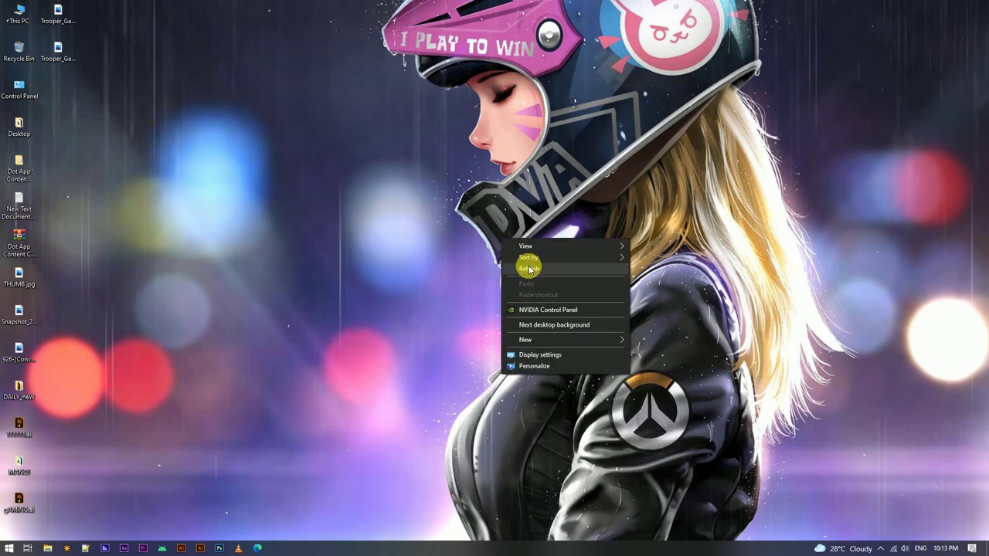
left_click(526, 263)
right_click(502, 234)
left_click(525, 264)
right_click(503, 234)
left_click(525, 263)
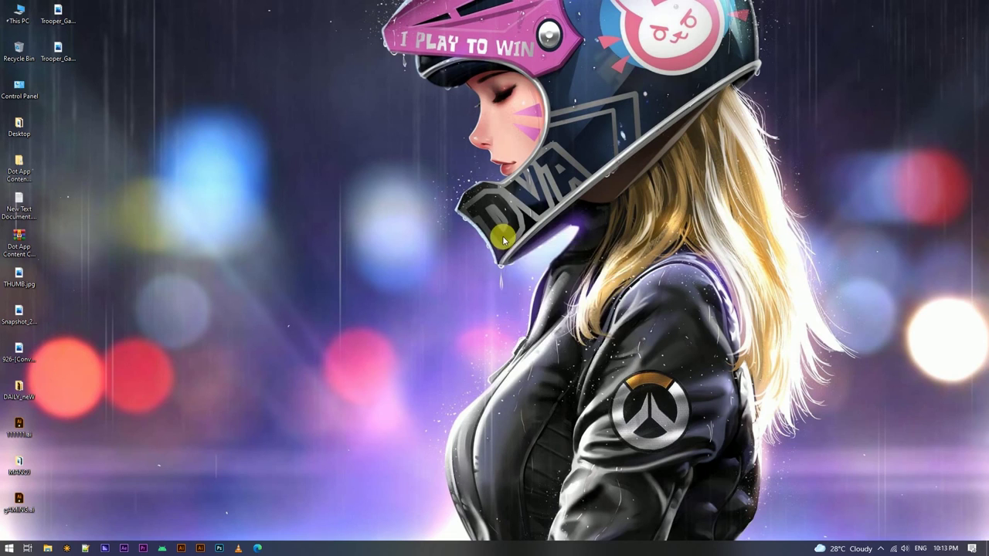